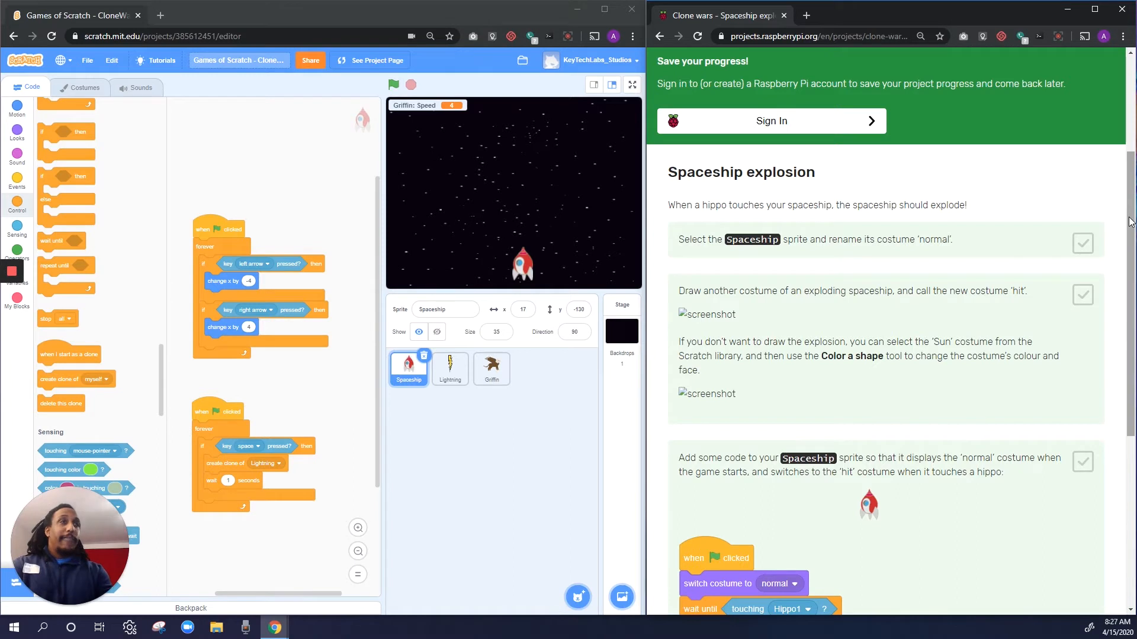
# Move the Spaceship sprite's space-key script up so it sits just below the arrow-key movement script
pyautogui.moveTo(1130, 222); pyautogui.dragTo(1129, 240)
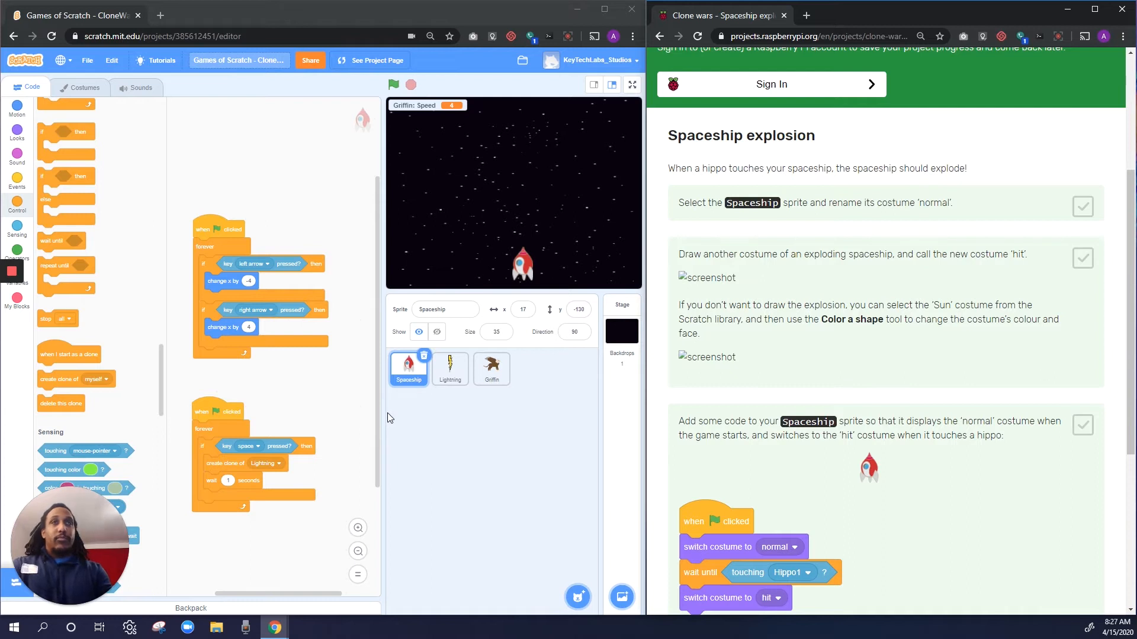
pyautogui.moveTo(215, 409); pyautogui.dragTo(215, 381)
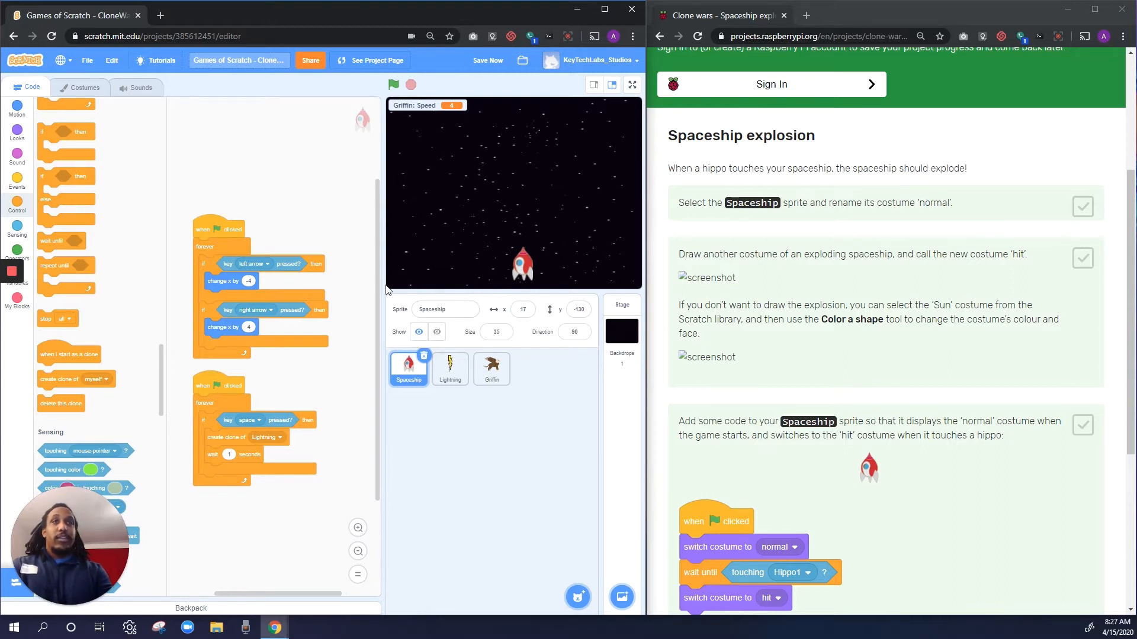
pyautogui.moveTo(377, 274); pyautogui.dragTo(375, 170)
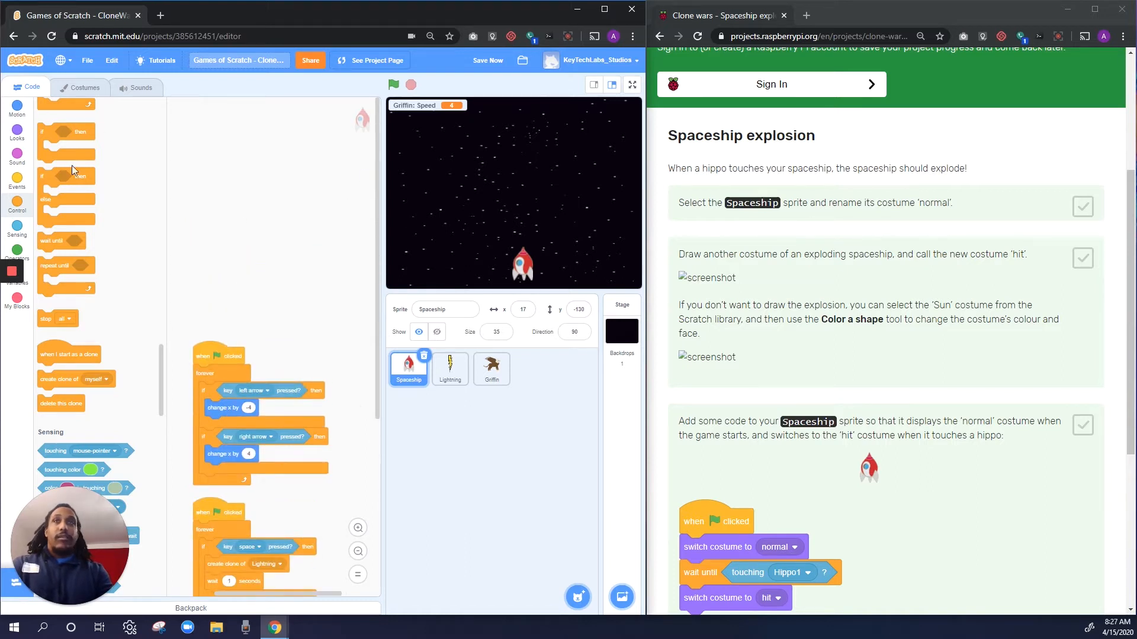
# Start a new green-flag script above the Spaceship's existing scripts and attach a "switch costume to" block to it
pyautogui.click(20, 185)
pyautogui.moveTo(48, 131); pyautogui.dragTo(210, 151)
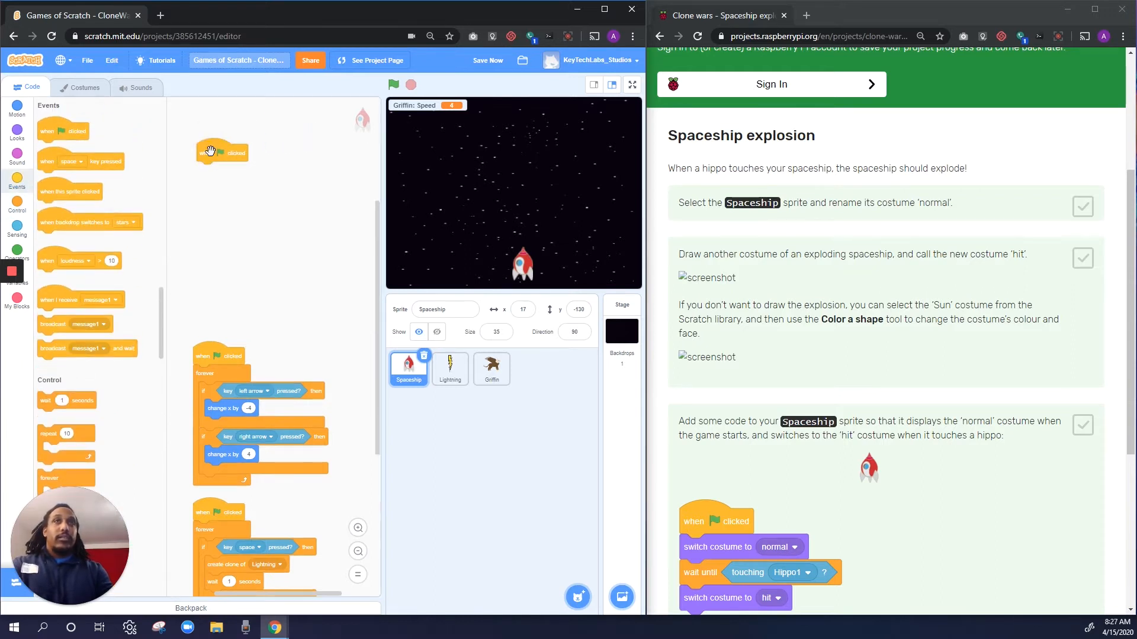
pyautogui.click(20, 140)
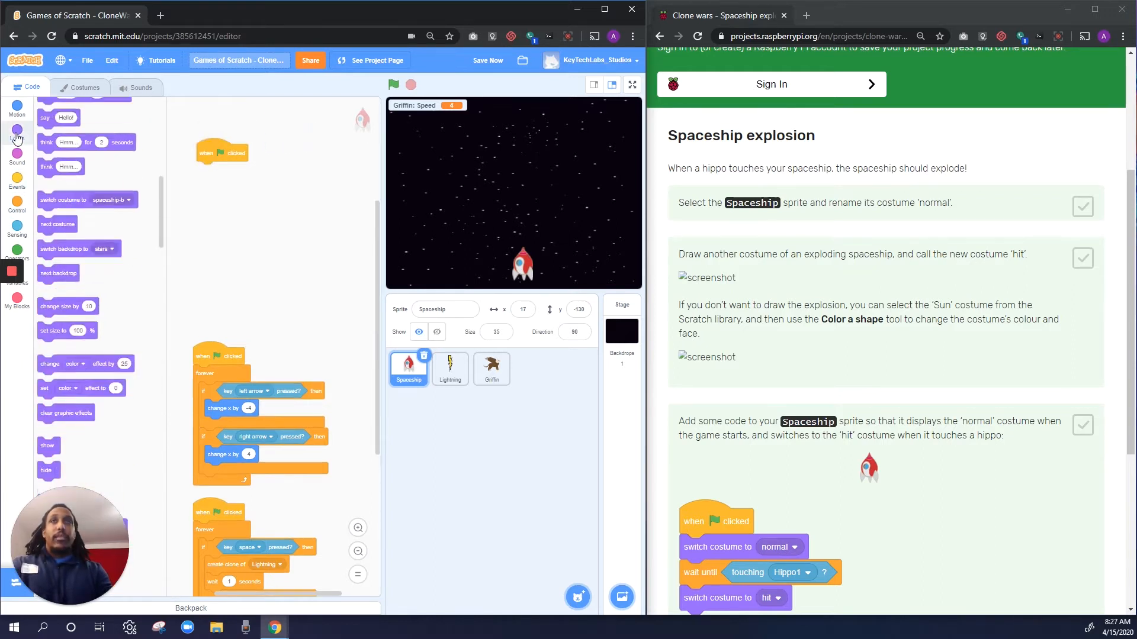
pyautogui.moveTo(54, 231); pyautogui.dragTo(223, 188)
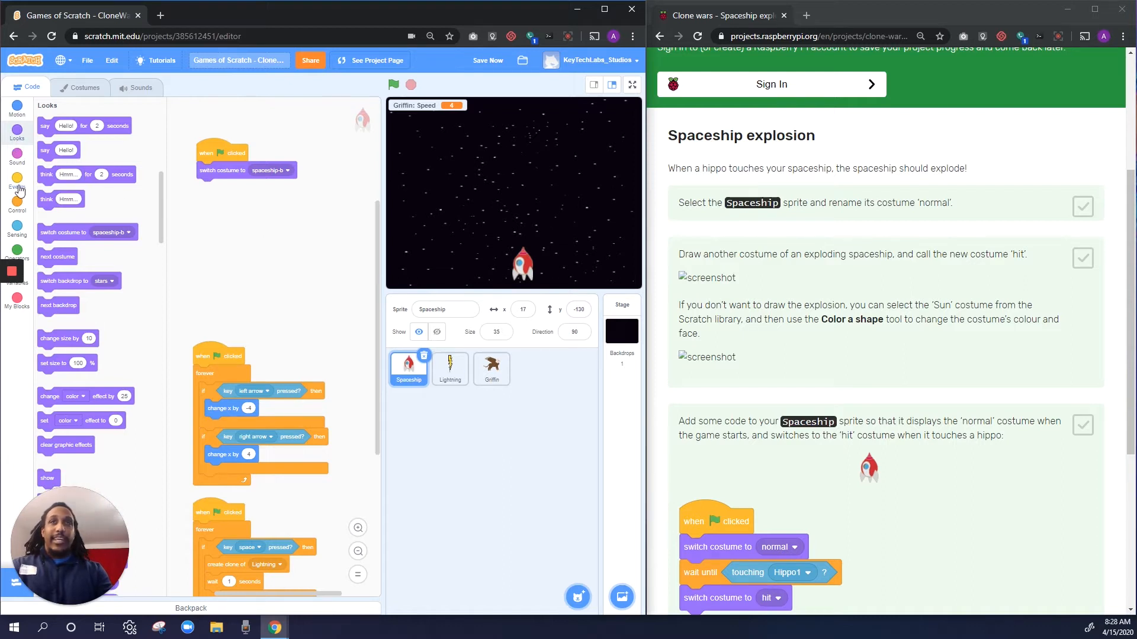
# Add a "wait until" block below the costume block, with a touching condition set to Griffin
pyautogui.click(17, 227)
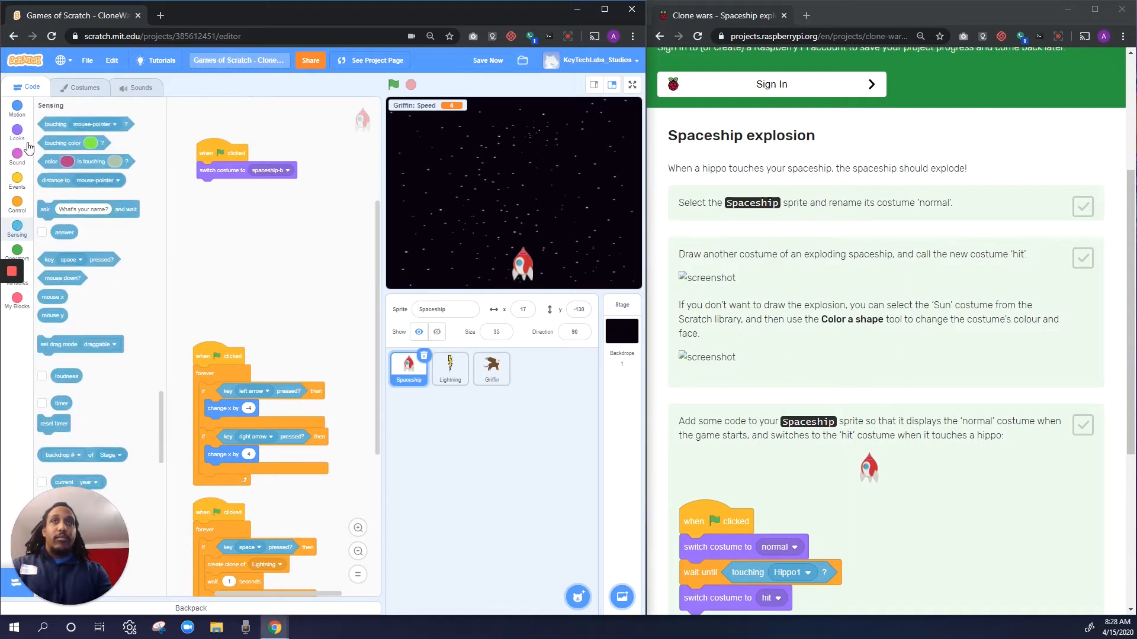
pyautogui.click(18, 204)
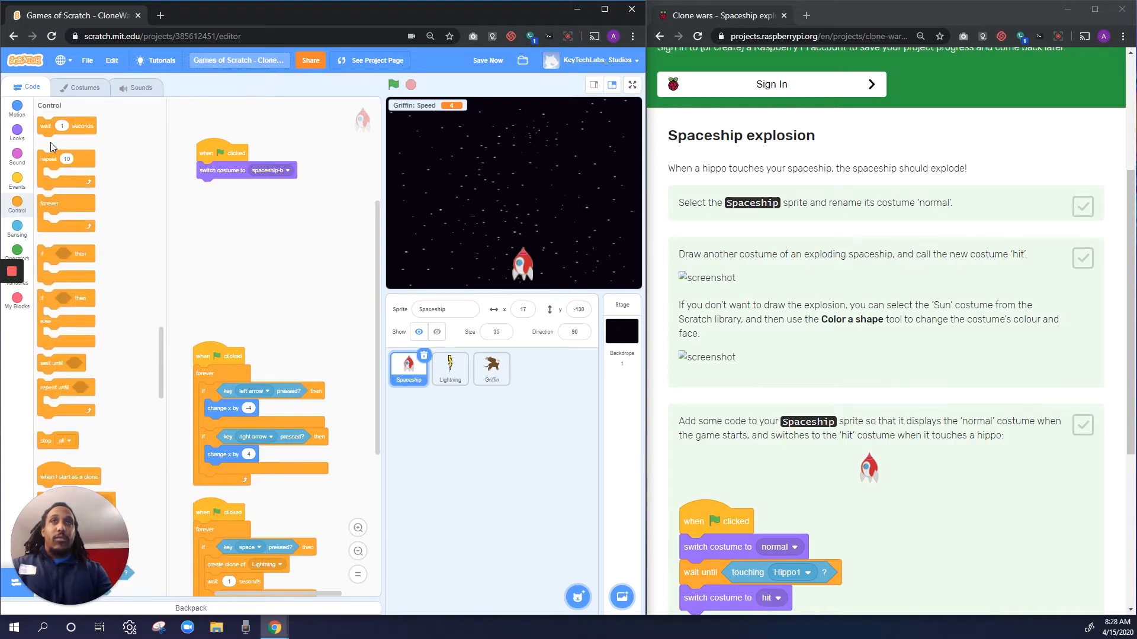
pyautogui.moveTo(47, 363); pyautogui.dragTo(208, 190)
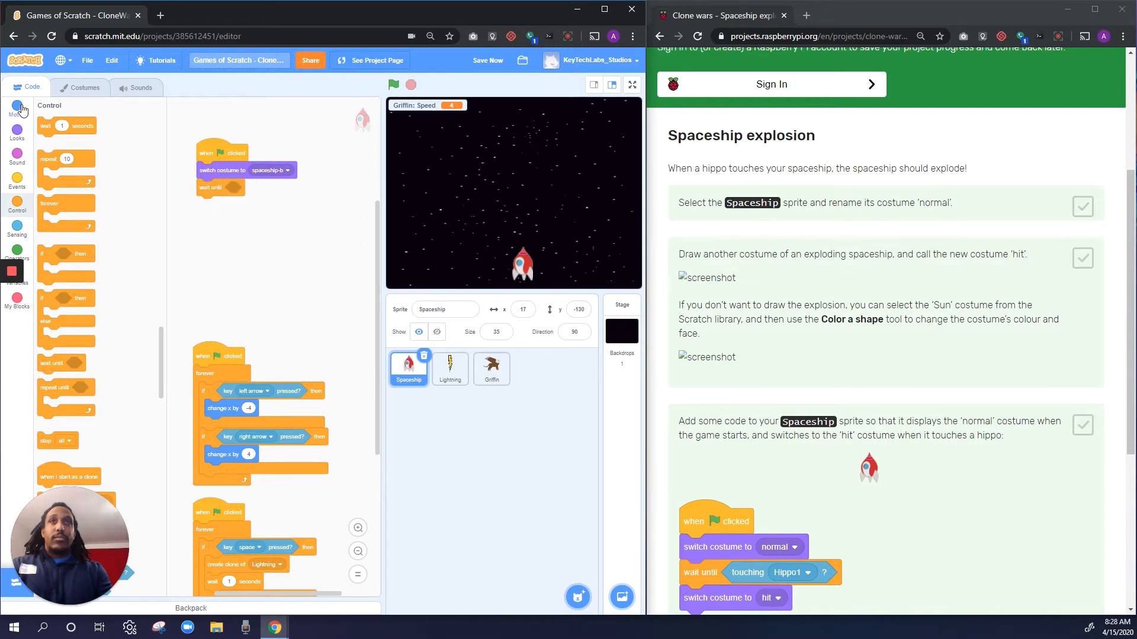
pyautogui.click(17, 229)
pyautogui.moveTo(55, 126); pyautogui.dragTo(243, 190)
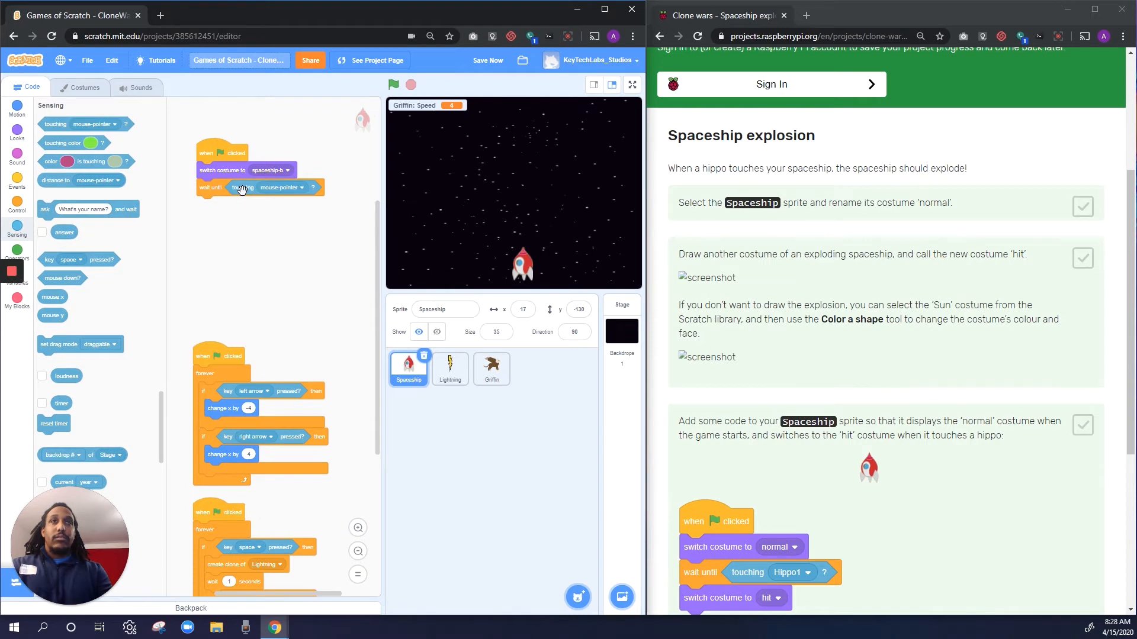
pyautogui.click(301, 188)
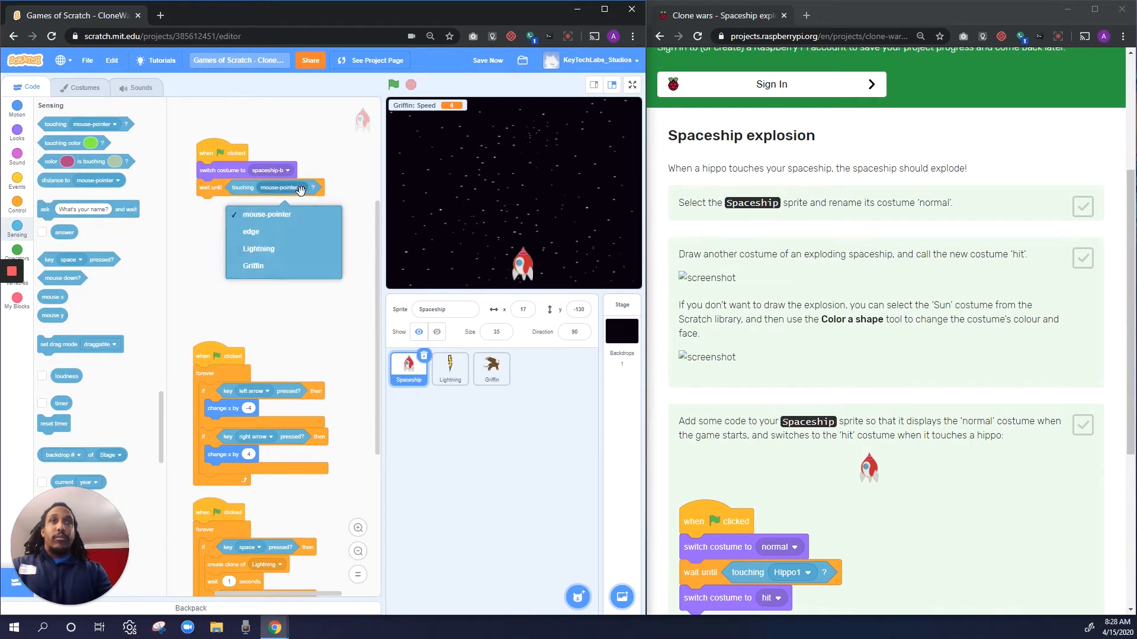
pyautogui.click(298, 268)
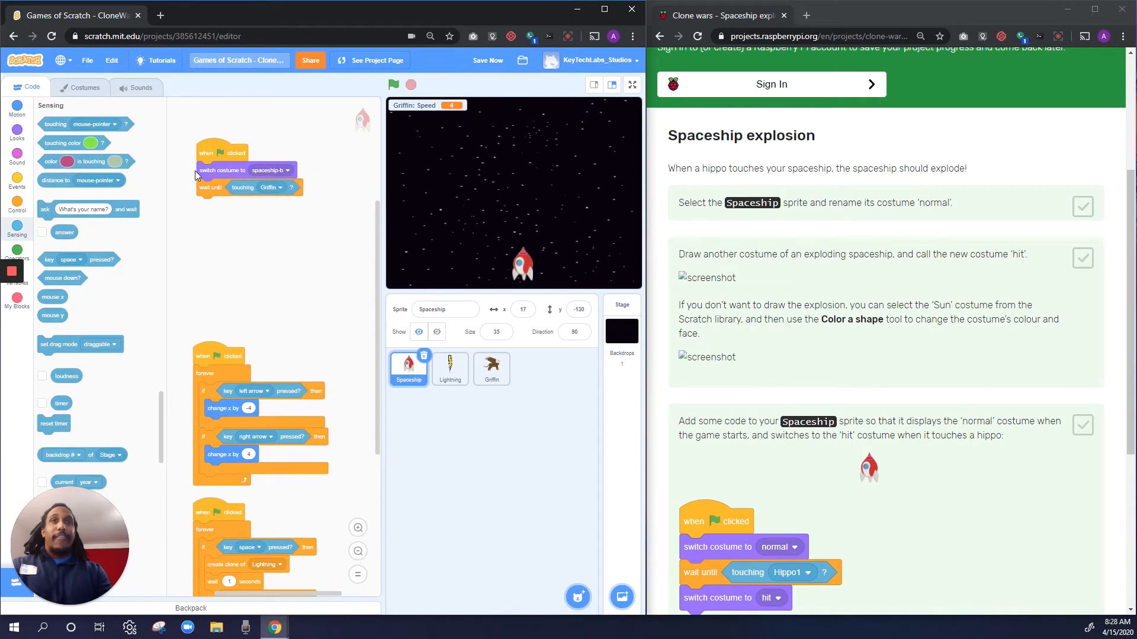
# Add a second "switch costume to" block at the script's end for spaceship-b and set the first one to spaceship-a
pyautogui.click(25, 137)
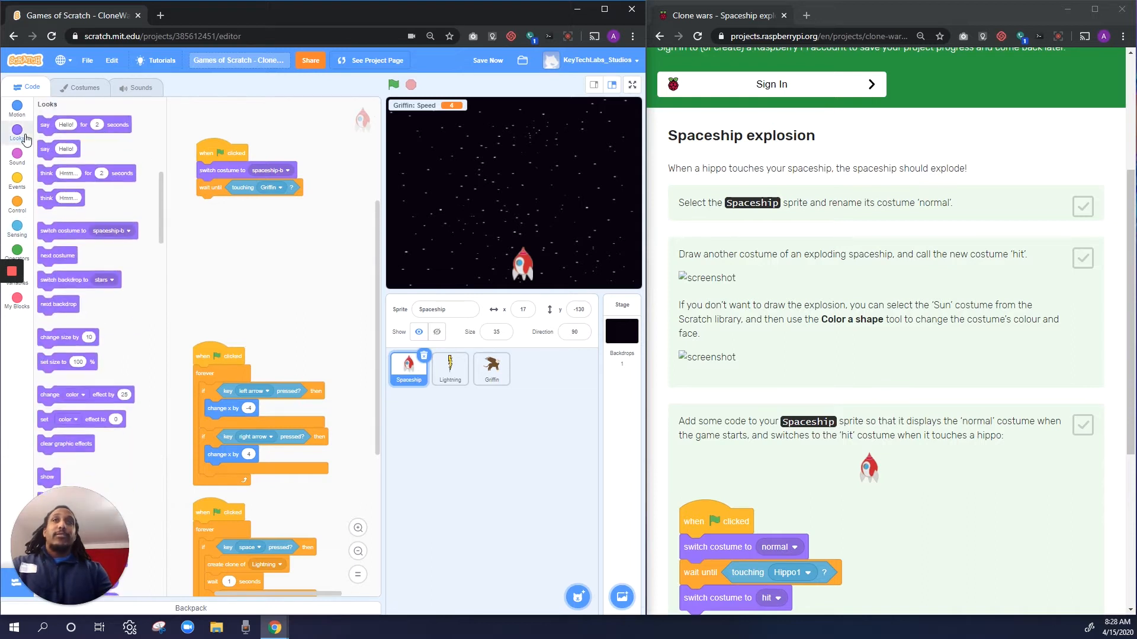
pyautogui.moveTo(87, 231); pyautogui.dragTo(241, 216)
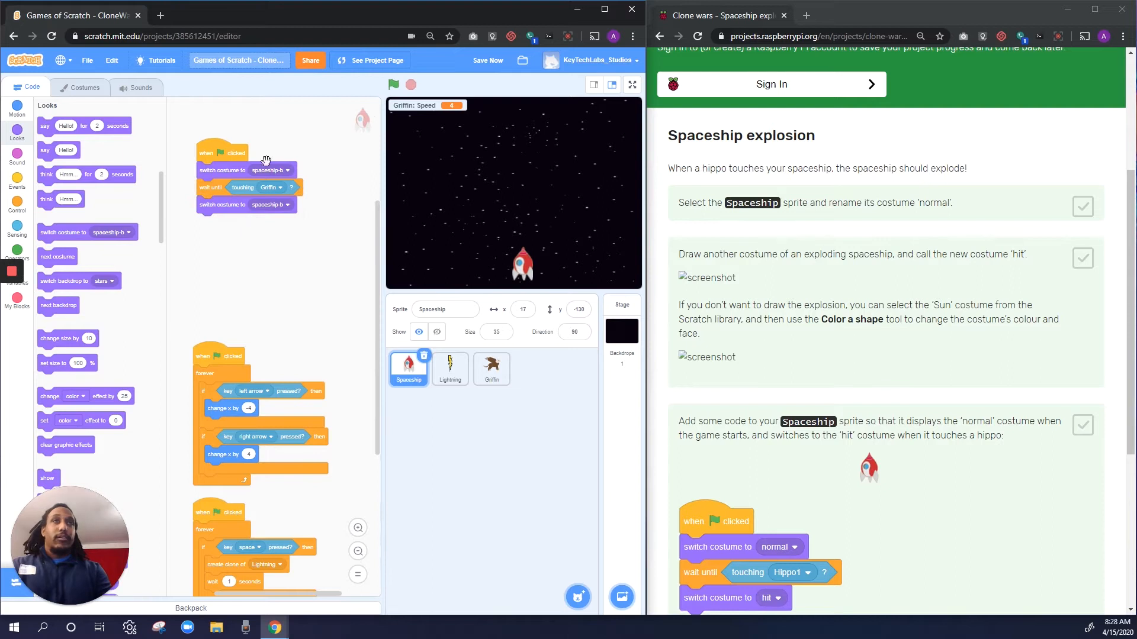
pyautogui.click(288, 206)
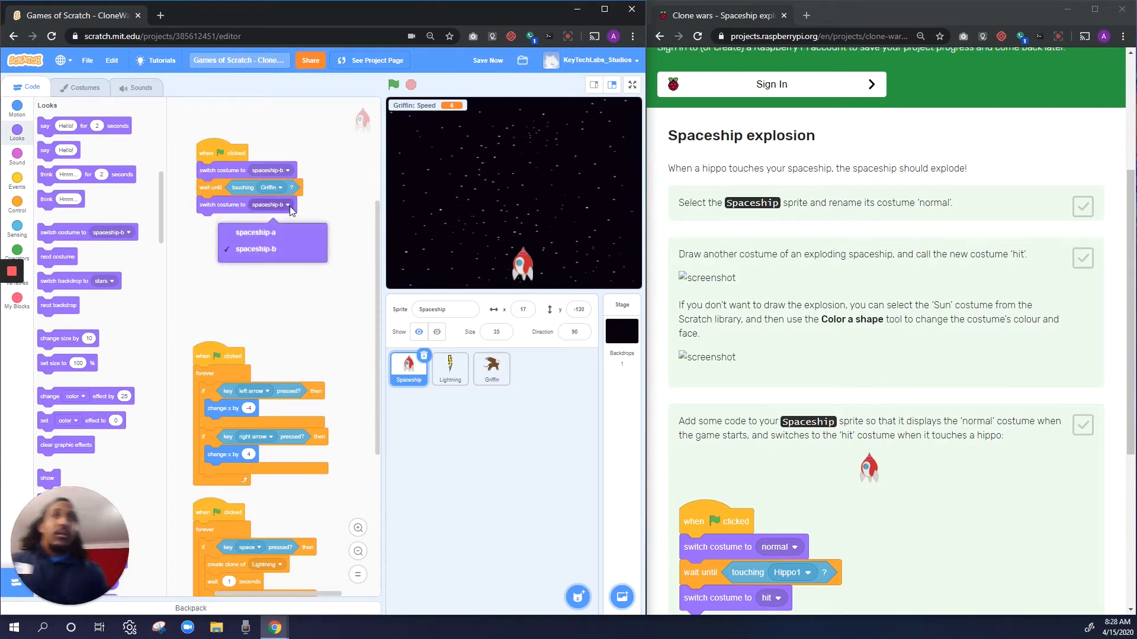
pyautogui.click(287, 170)
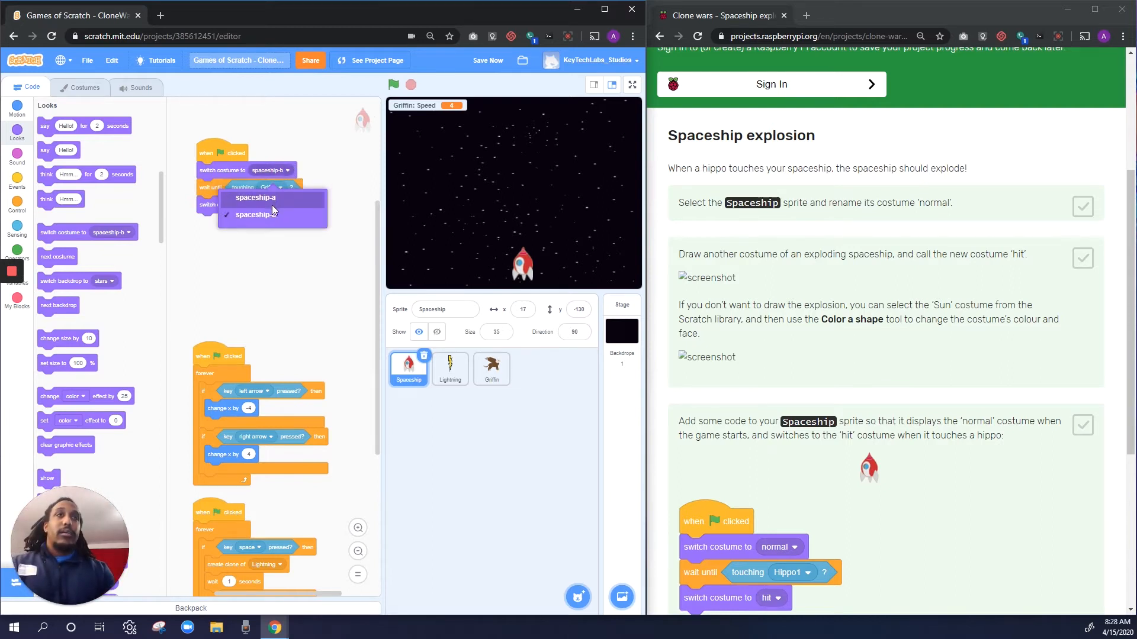
pyautogui.click(272, 203)
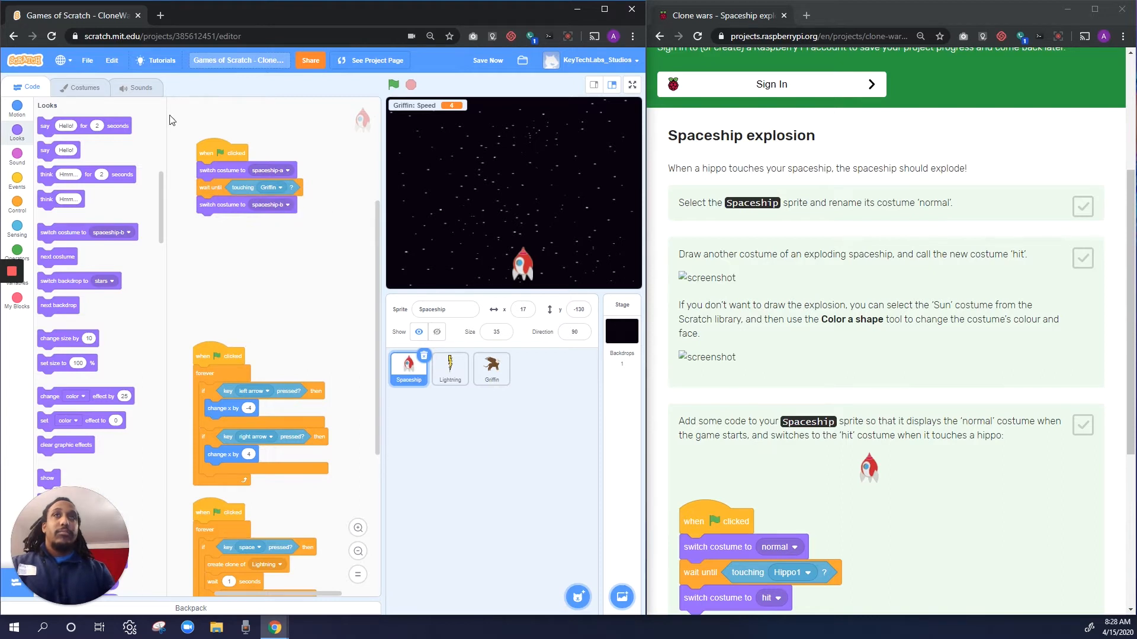
# Erase the rocket artwork in the Spaceship sprite's spaceship-b costume and delete that costume
pyautogui.click(82, 90)
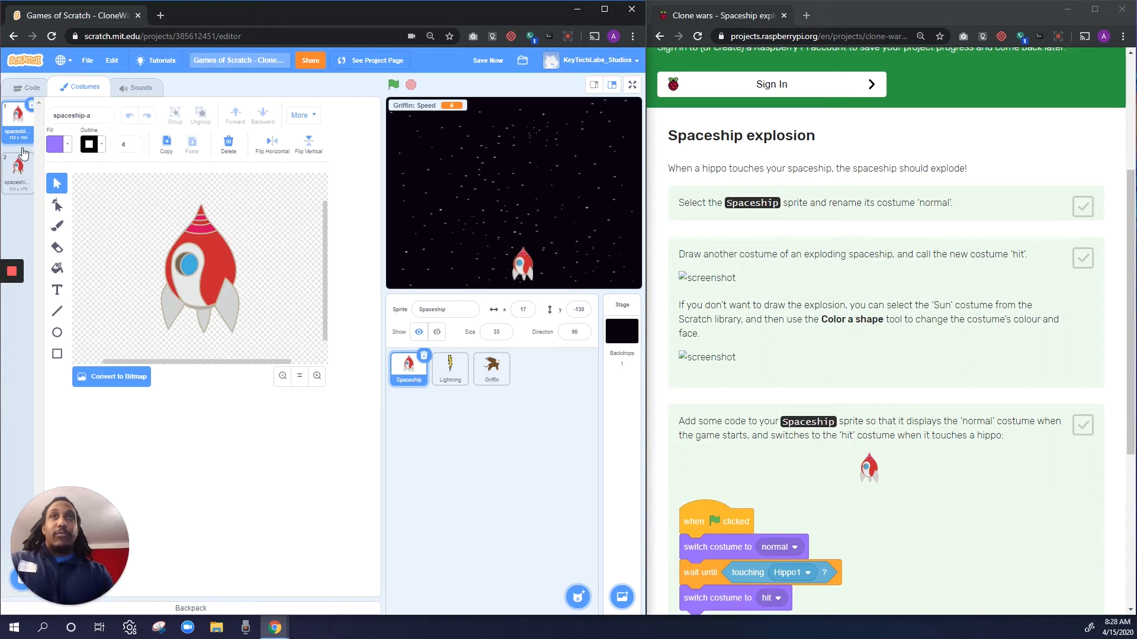
pyautogui.click(21, 177)
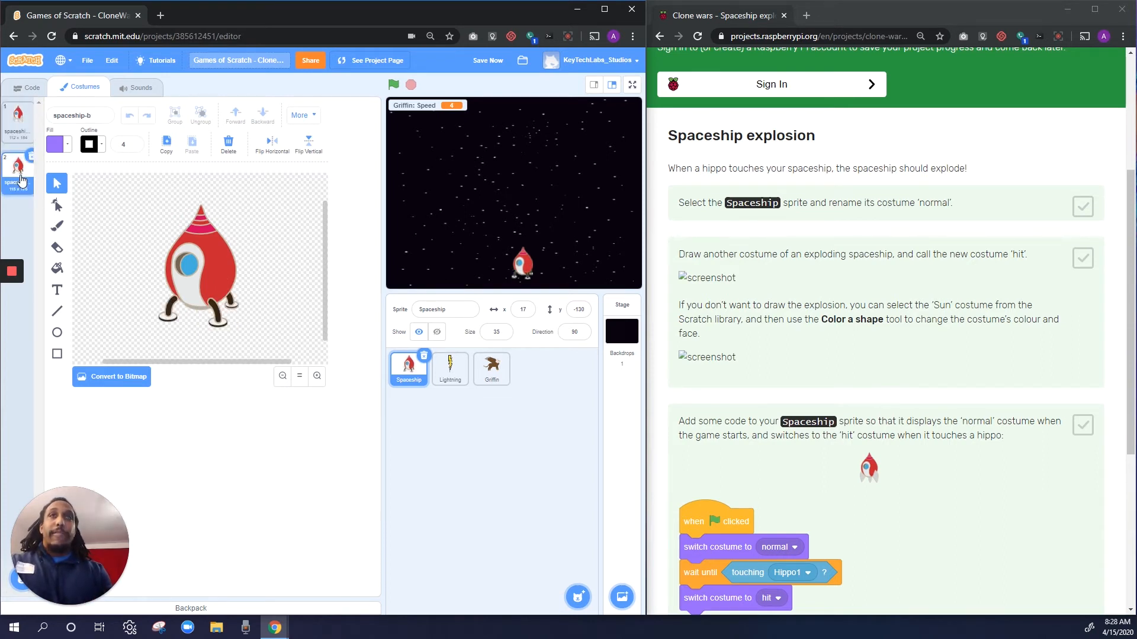
pyautogui.click(57, 247)
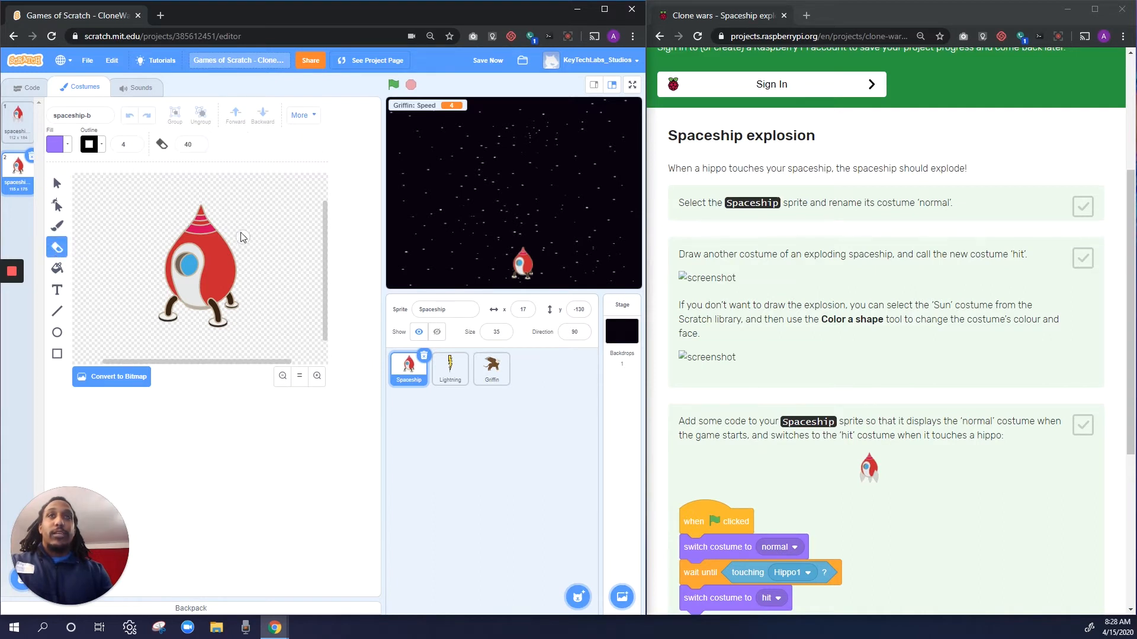
pyautogui.moveTo(143, 238)
pyautogui.mouseDown()
pyautogui.moveTo(198, 274)
pyautogui.moveTo(178, 224)
pyautogui.moveTo(293, 215)
pyautogui.moveTo(213, 309)
pyautogui.moveTo(228, 320)
pyautogui.moveTo(113, 331)
pyautogui.moveTo(154, 297)
pyautogui.moveTo(193, 322)
pyautogui.moveTo(159, 324)
pyautogui.moveTo(228, 215)
pyautogui.moveTo(195, 299)
pyautogui.mouseUp()
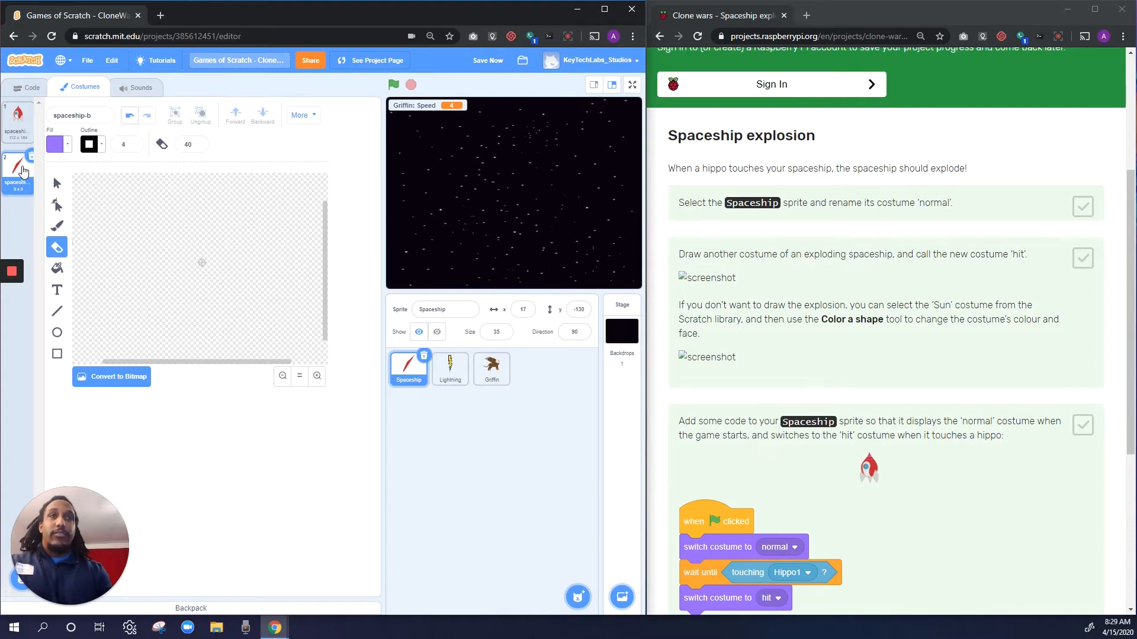
pyautogui.scroll(1, 197, 207)
pyautogui.hscroll(1, 197, 208)
pyautogui.hscroll(-1, 197, 207)
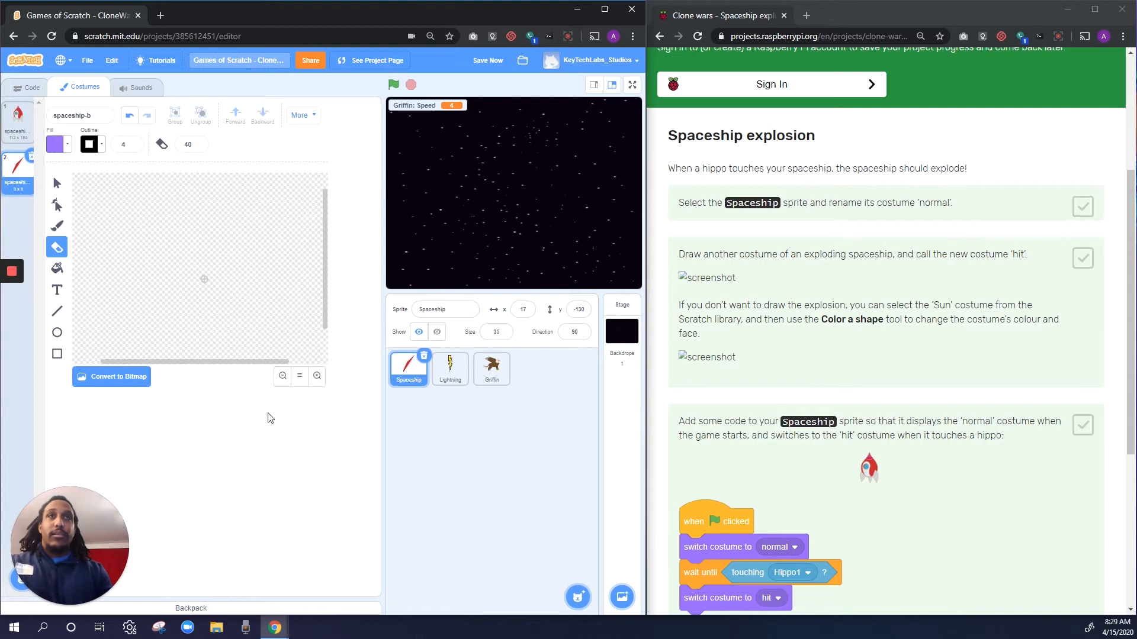
pyautogui.click(284, 376)
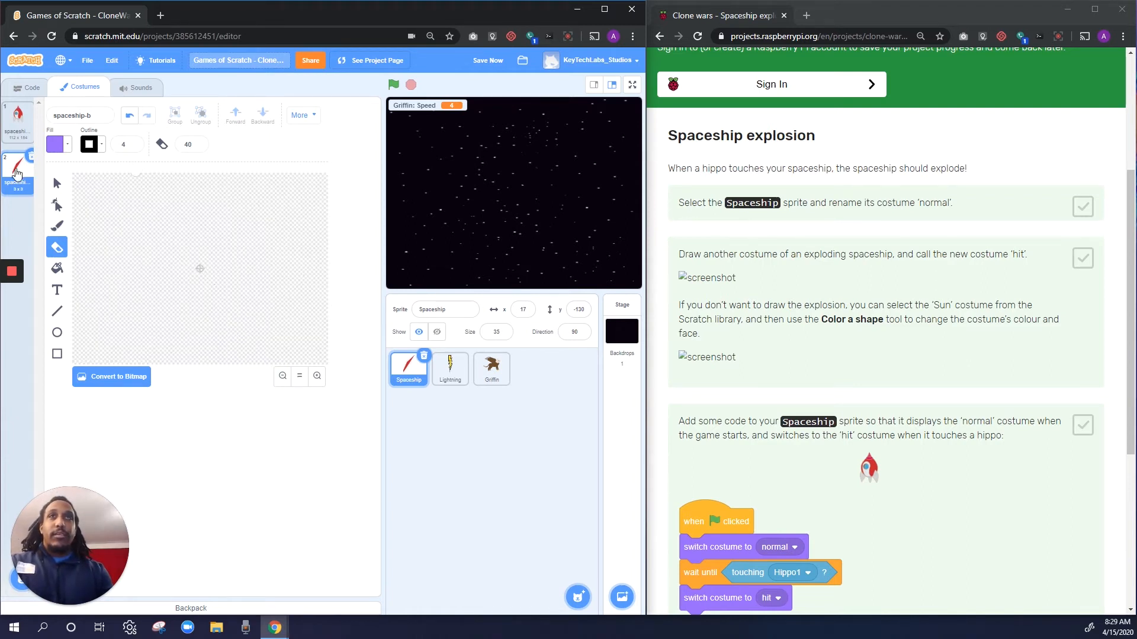
pyautogui.click(32, 157)
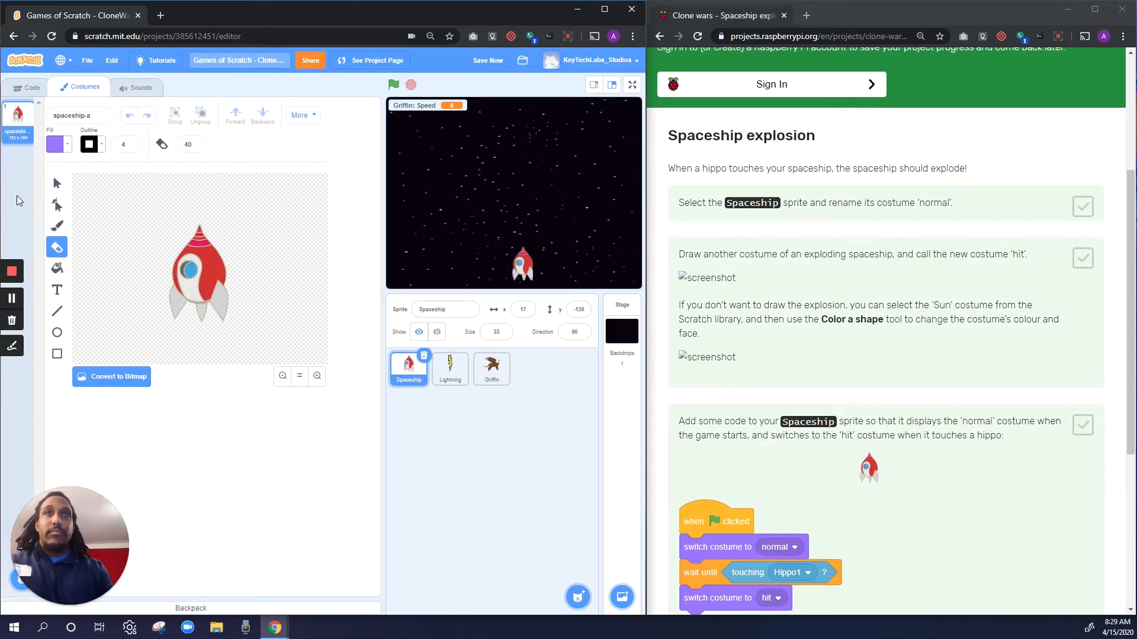
# Paint a new blank costume for the Spaceship sprite, using the Brush with an orange-yellow fill of color 12
pyautogui.click(312, 116)
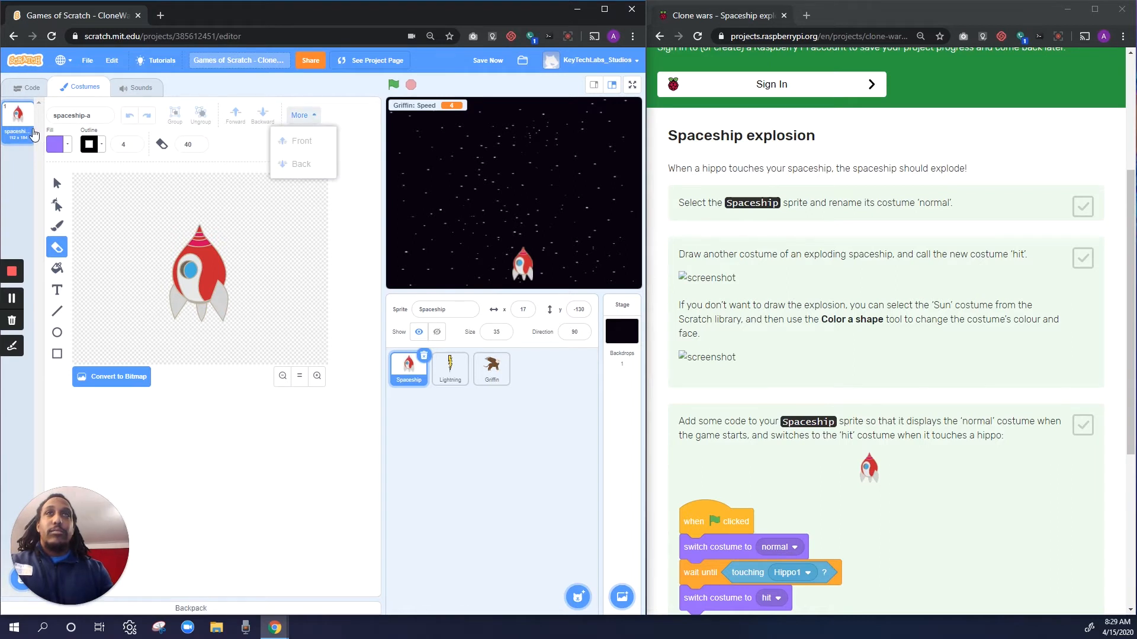
pyautogui.rightClick(18, 128)
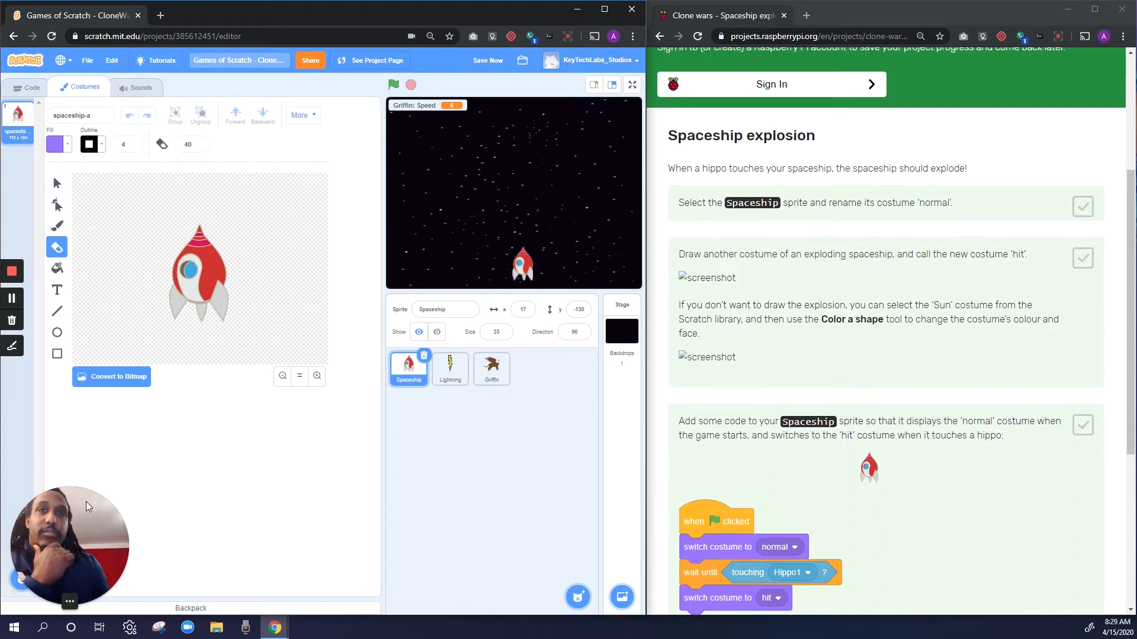
pyautogui.moveTo(32, 580)
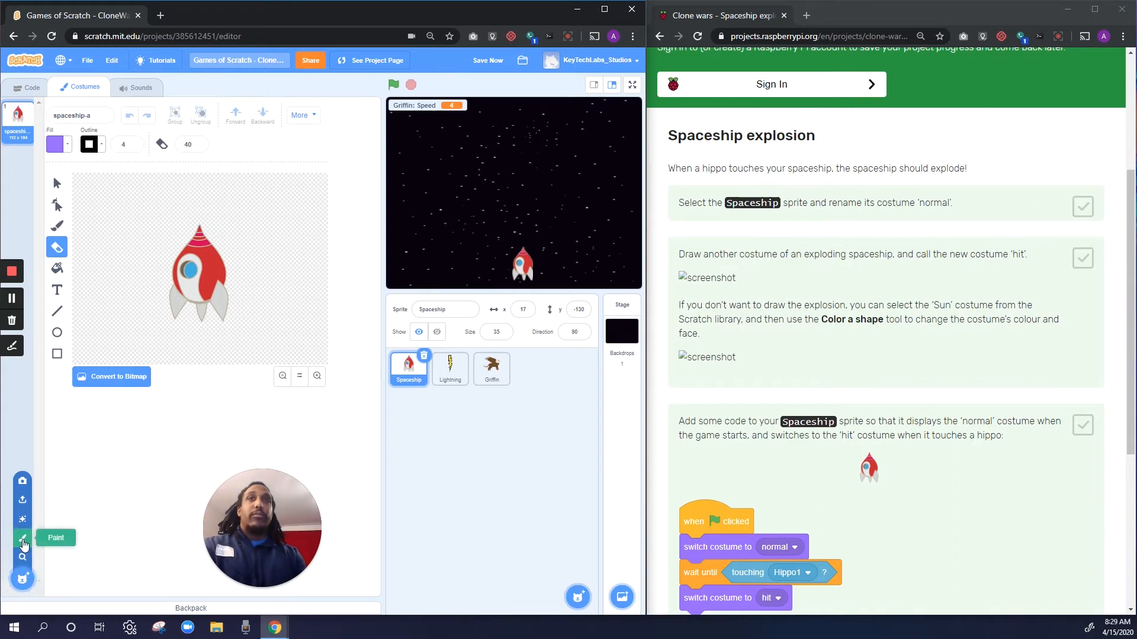
pyautogui.click(23, 542)
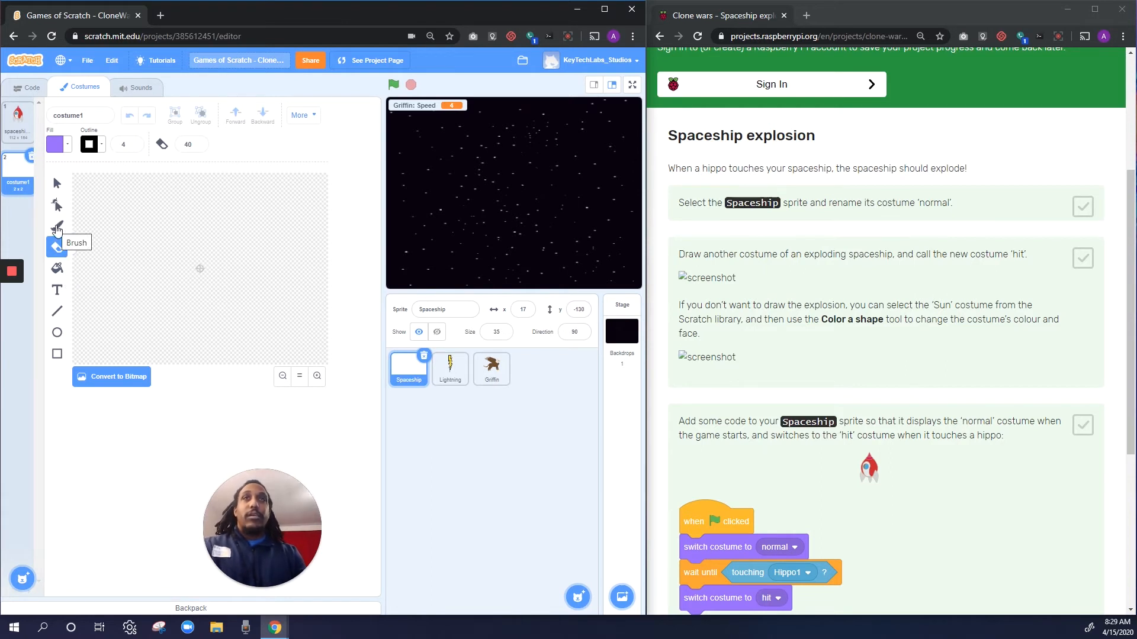
pyautogui.click(58, 228)
pyautogui.click(66, 147)
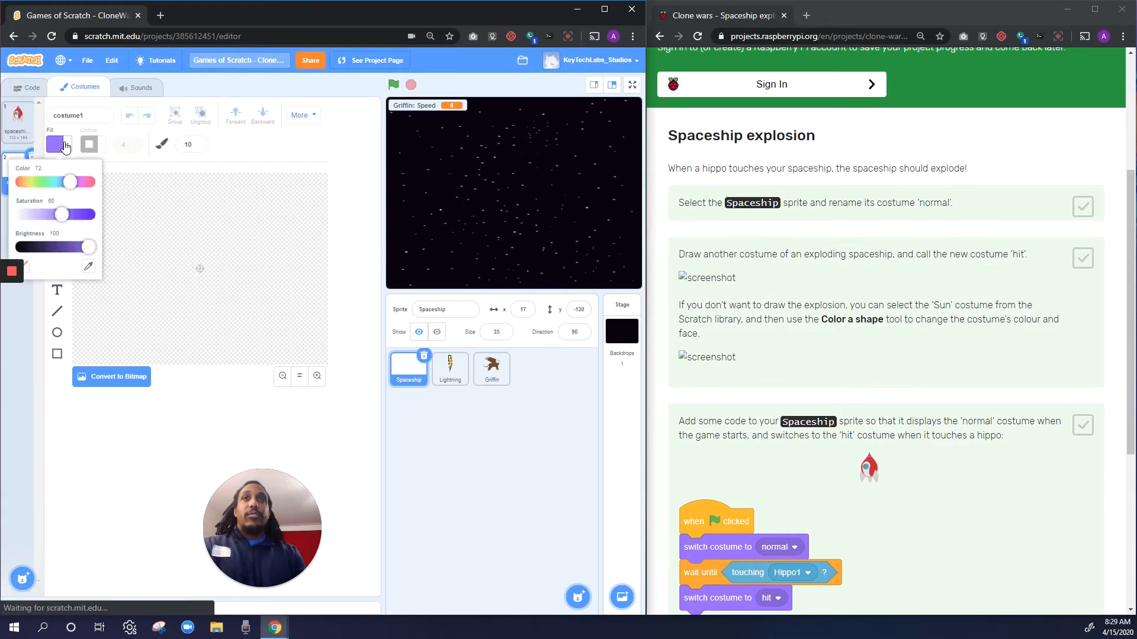
pyautogui.click(27, 183)
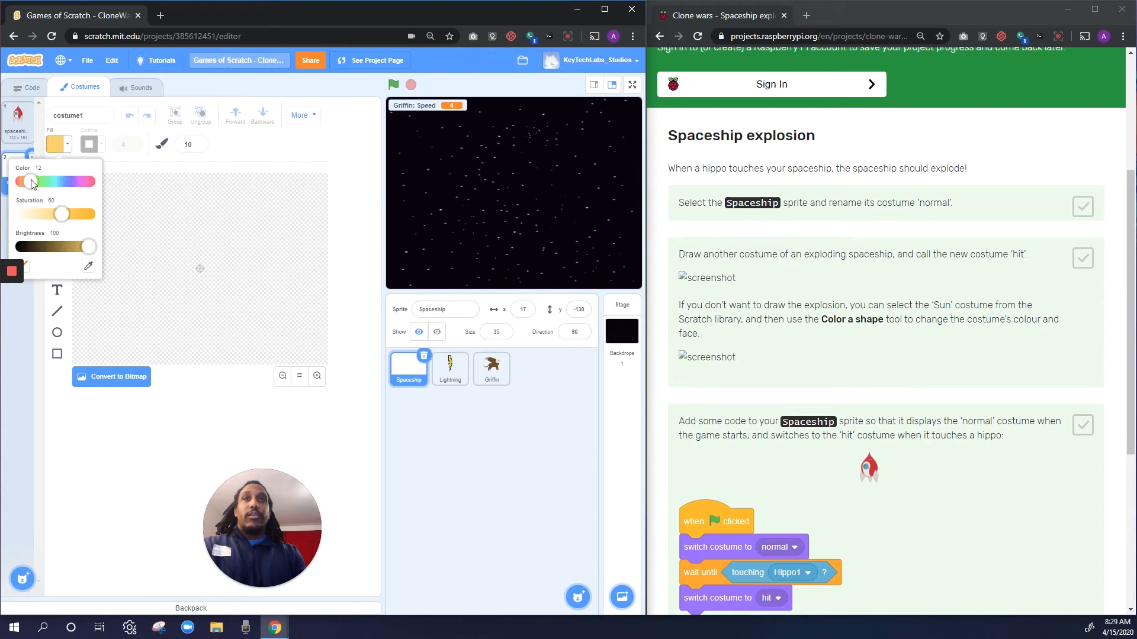
# Try to draw a closed jagged explosion outline with the Brush and fill it
pyautogui.click(240, 208)
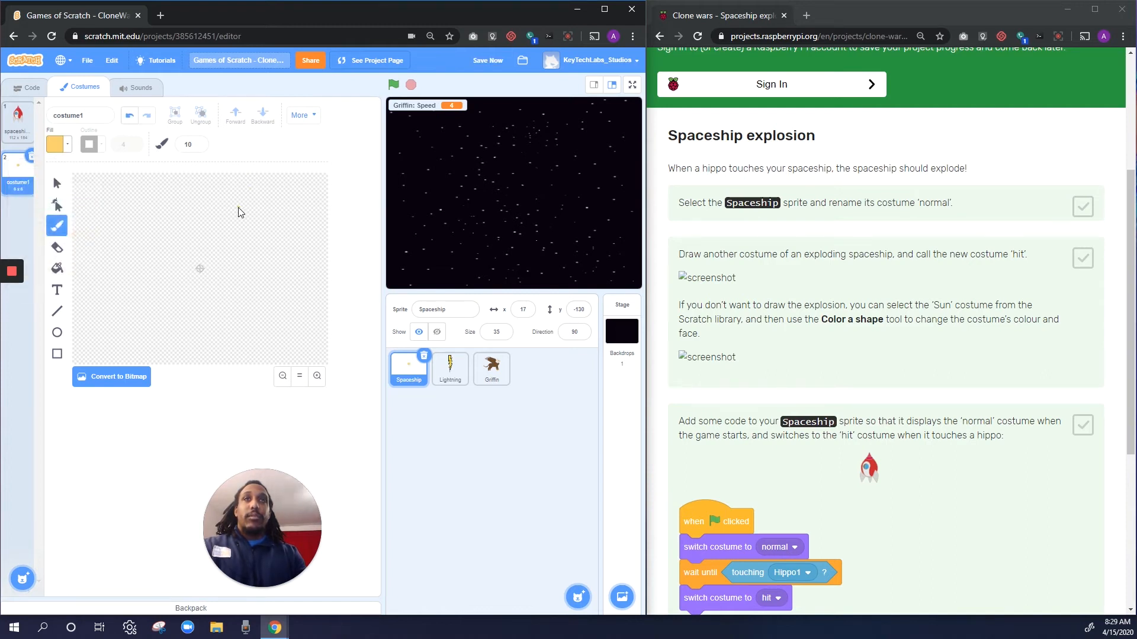
pyautogui.moveTo(234, 201)
pyautogui.mouseDown()
pyautogui.moveTo(149, 214)
pyautogui.moveTo(123, 292)
pyautogui.moveTo(177, 337)
pyautogui.moveTo(223, 331)
pyautogui.moveTo(281, 299)
pyautogui.moveTo(286, 208)
pyautogui.moveTo(249, 191)
pyautogui.moveTo(242, 201)
pyautogui.mouseUp()
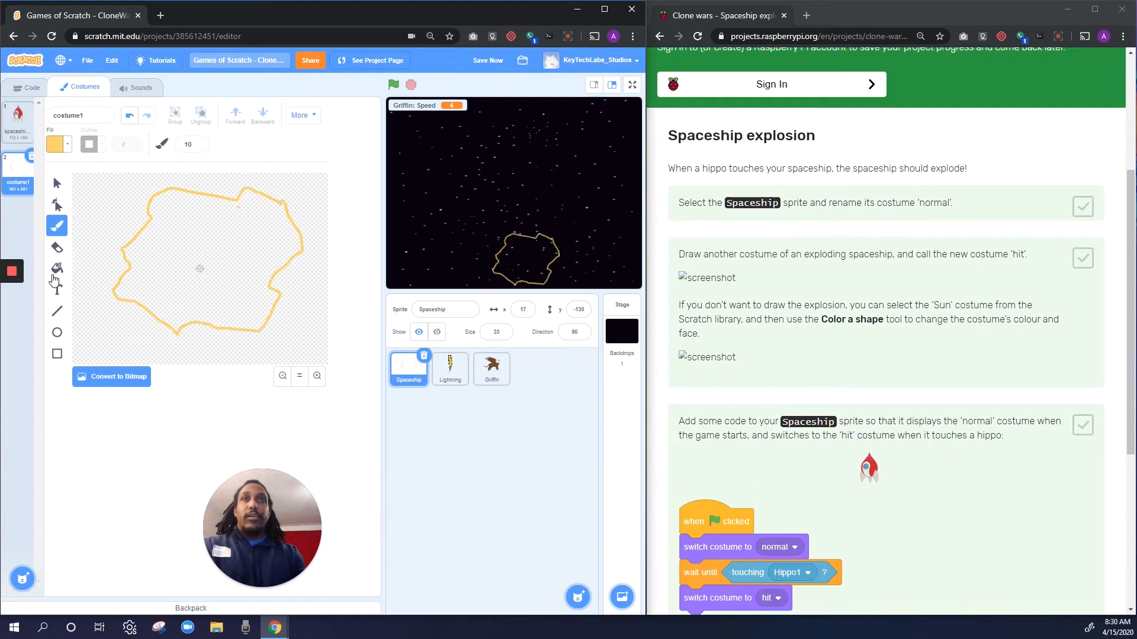
pyautogui.click(56, 268)
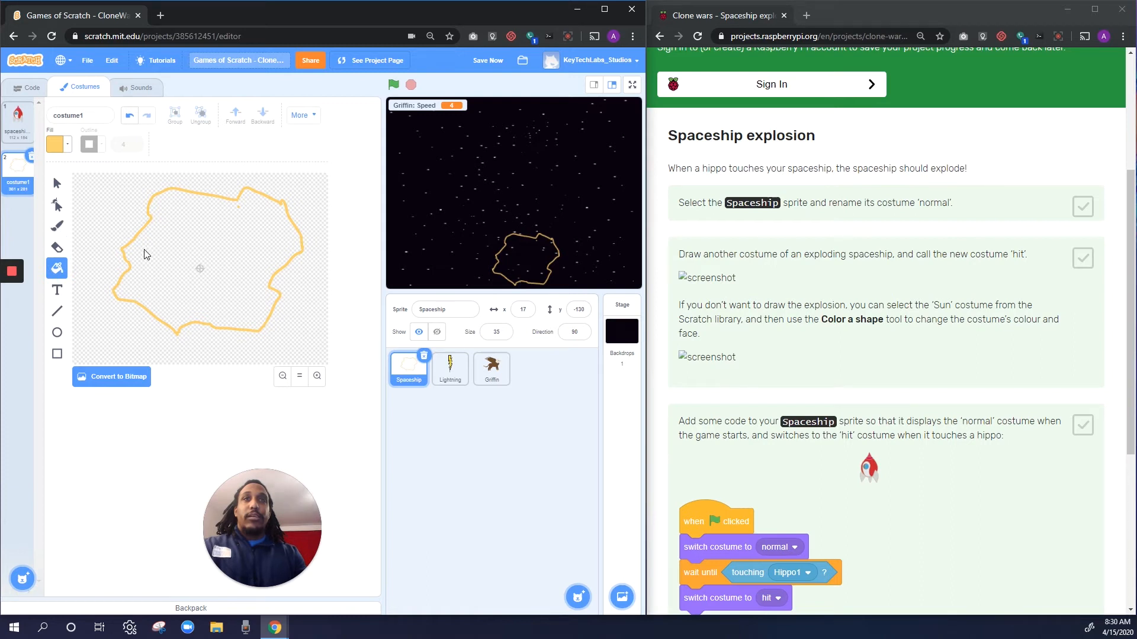
pyautogui.click(56, 247)
pyautogui.click(57, 267)
pyautogui.click(57, 227)
pyautogui.moveTo(282, 210)
pyautogui.mouseDown()
pyautogui.moveTo(296, 259)
pyautogui.moveTo(255, 328)
pyautogui.moveTo(176, 341)
pyautogui.moveTo(112, 278)
pyautogui.mouseUp()
pyautogui.click(130, 119)
pyautogui.click(129, 118)
# Draw a closed, wavy explosion outline around the canvas center and fill it with the same orange-yellow color
pyautogui.moveTo(148, 210)
pyautogui.mouseDown()
pyautogui.moveTo(193, 195)
pyautogui.moveTo(269, 248)
pyautogui.moveTo(260, 308)
pyautogui.moveTo(219, 334)
pyautogui.moveTo(148, 299)
pyautogui.moveTo(122, 254)
pyautogui.moveTo(132, 218)
pyautogui.moveTo(154, 205)
pyautogui.mouseUp()
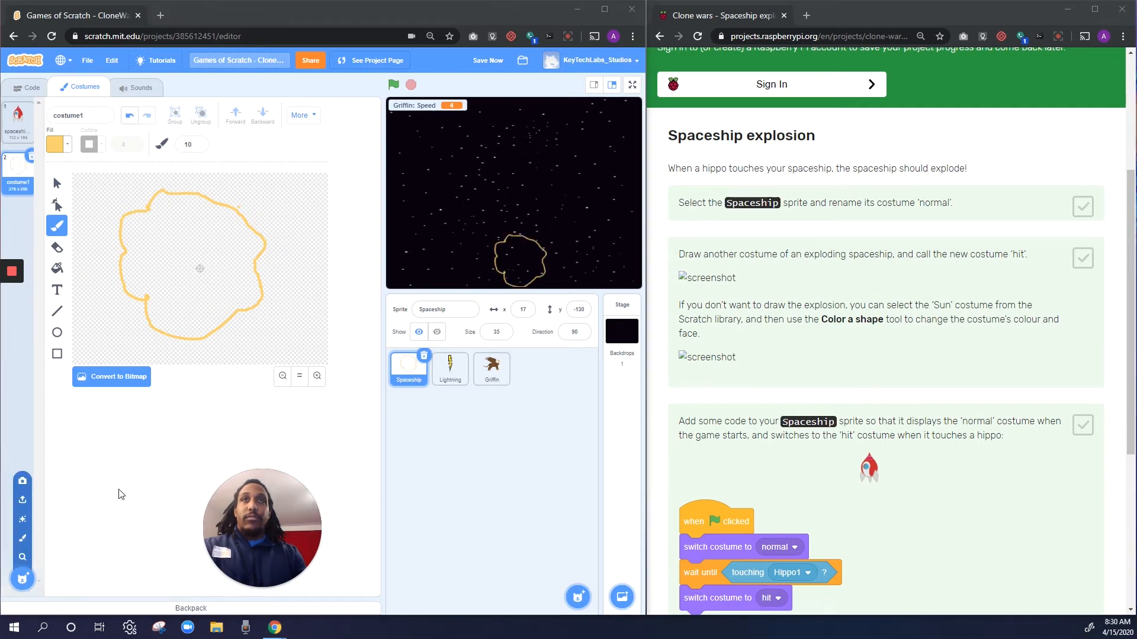
pyautogui.click(63, 271)
pyautogui.click(183, 254)
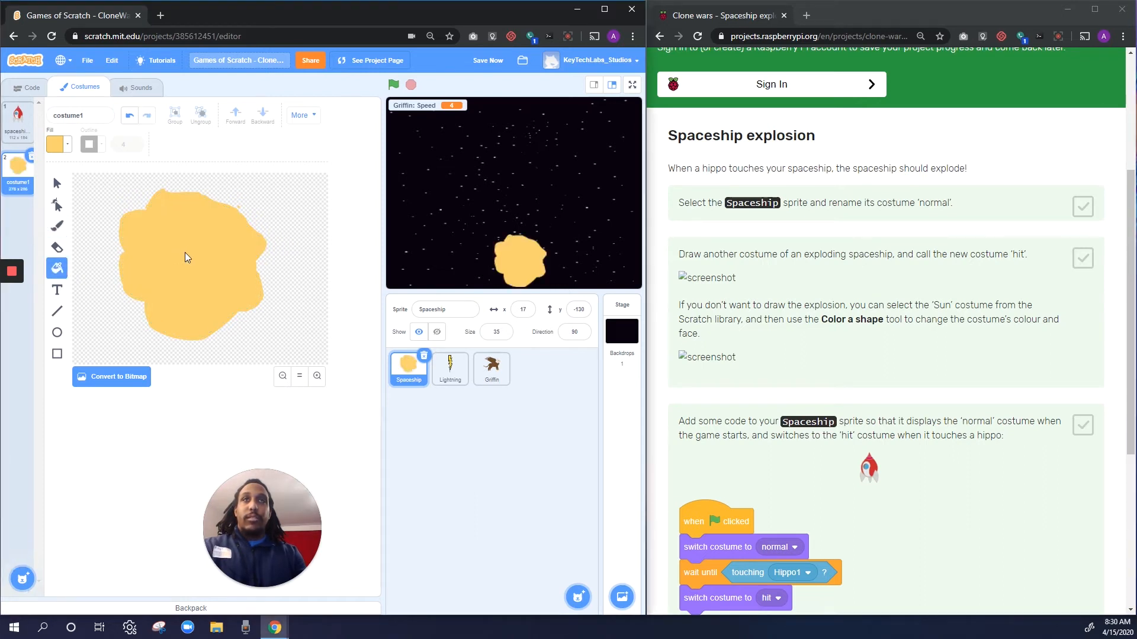
# Draw a smaller closed wavy outline inside the explosion with the Brush in orange of color 8, and fill it with that orange
pyautogui.click(57, 226)
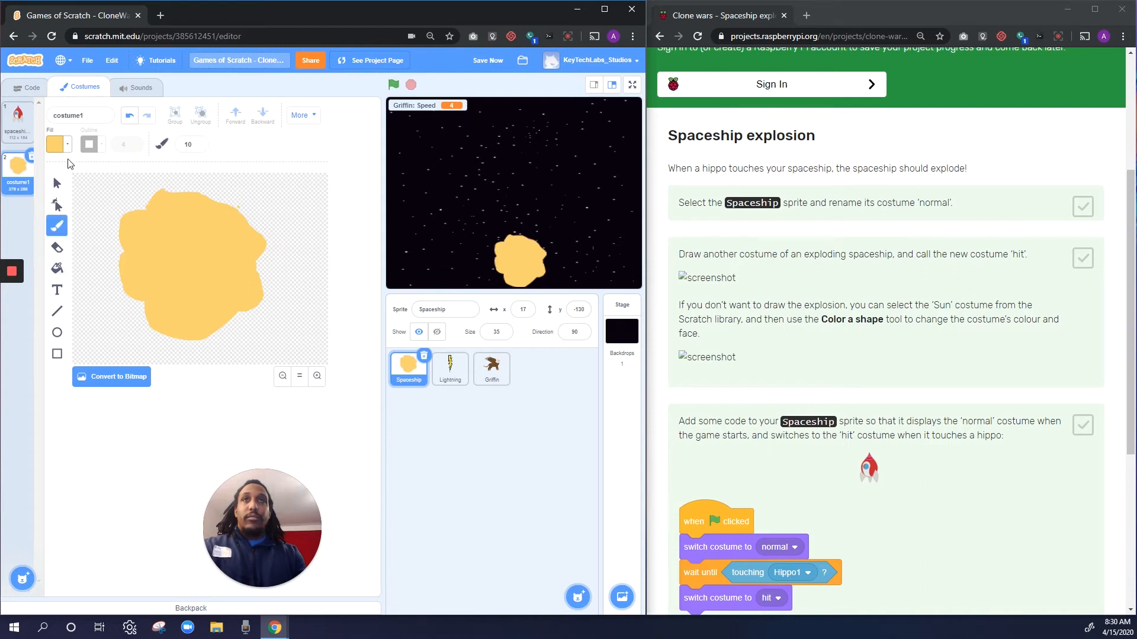
pyautogui.click(54, 144)
pyautogui.moveTo(29, 182); pyautogui.dragTo(23, 186)
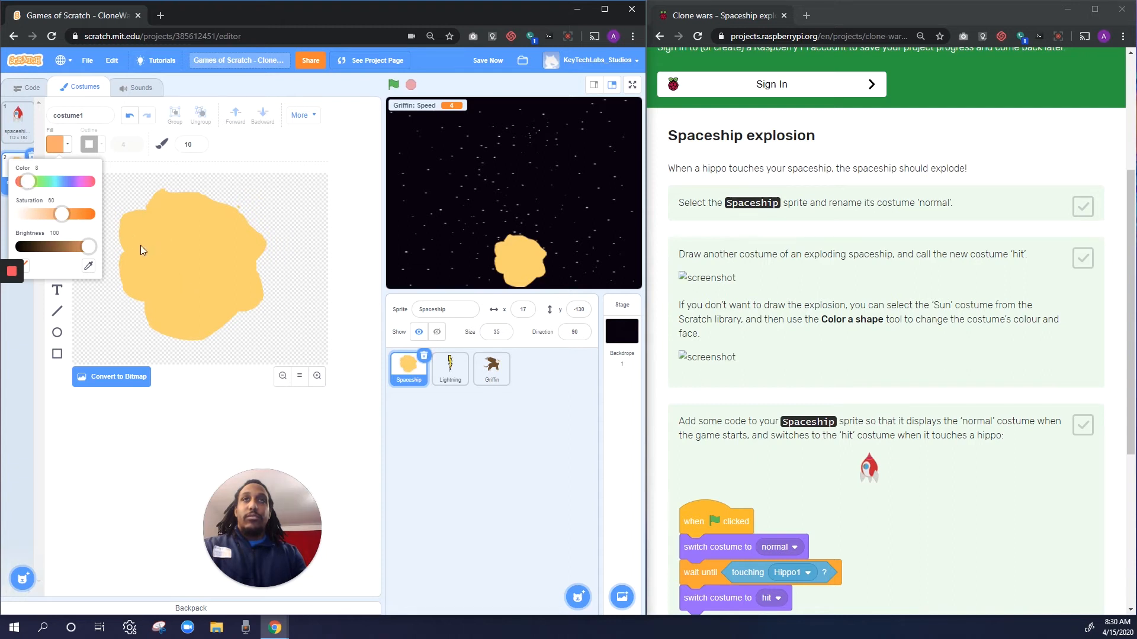
pyautogui.moveTo(140, 245); pyautogui.dragTo(144, 237)
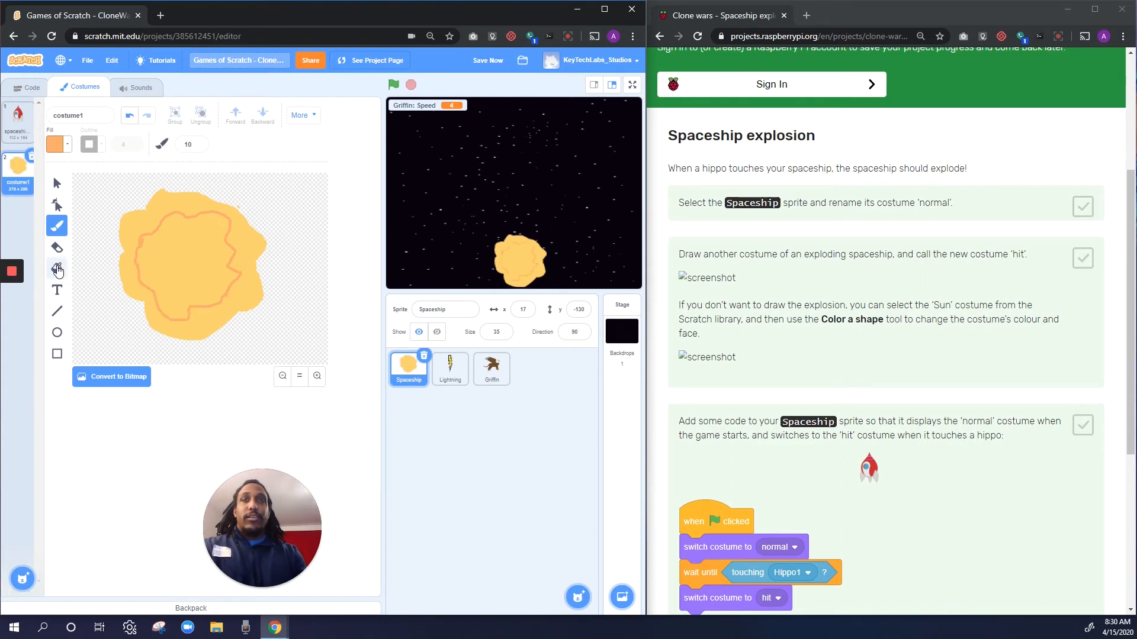
pyautogui.click(57, 269)
pyautogui.click(184, 255)
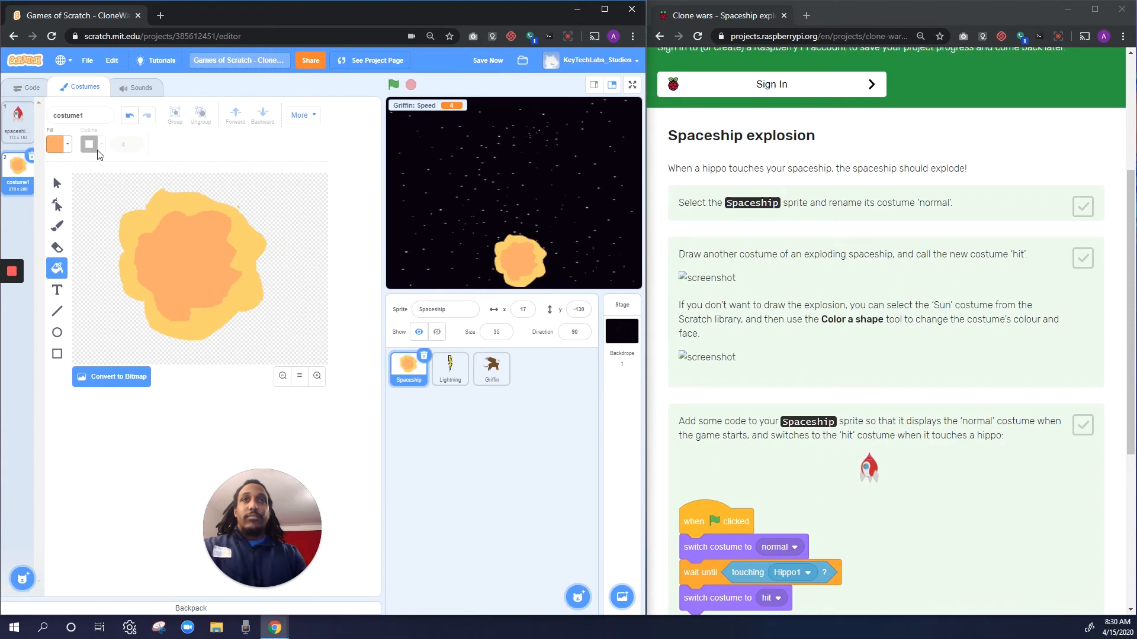
# Draw a closed core outline inside the orange area with the Brush in color 5, saturation 84, and fill it with that red-orange
pyautogui.click(54, 144)
pyautogui.click(23, 203)
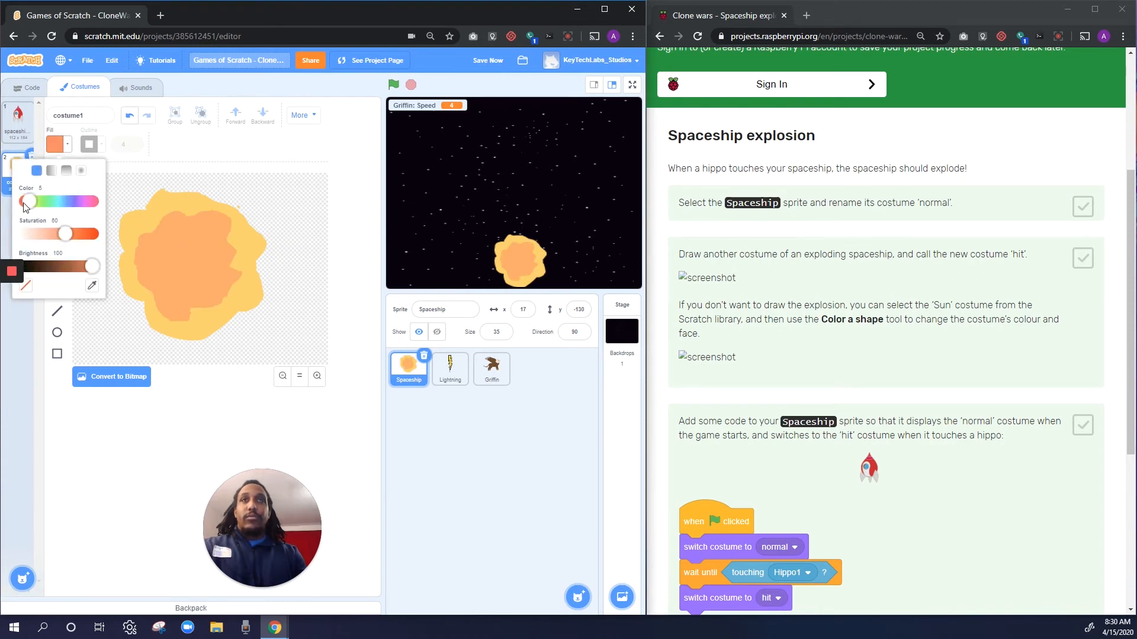
pyautogui.click(86, 235)
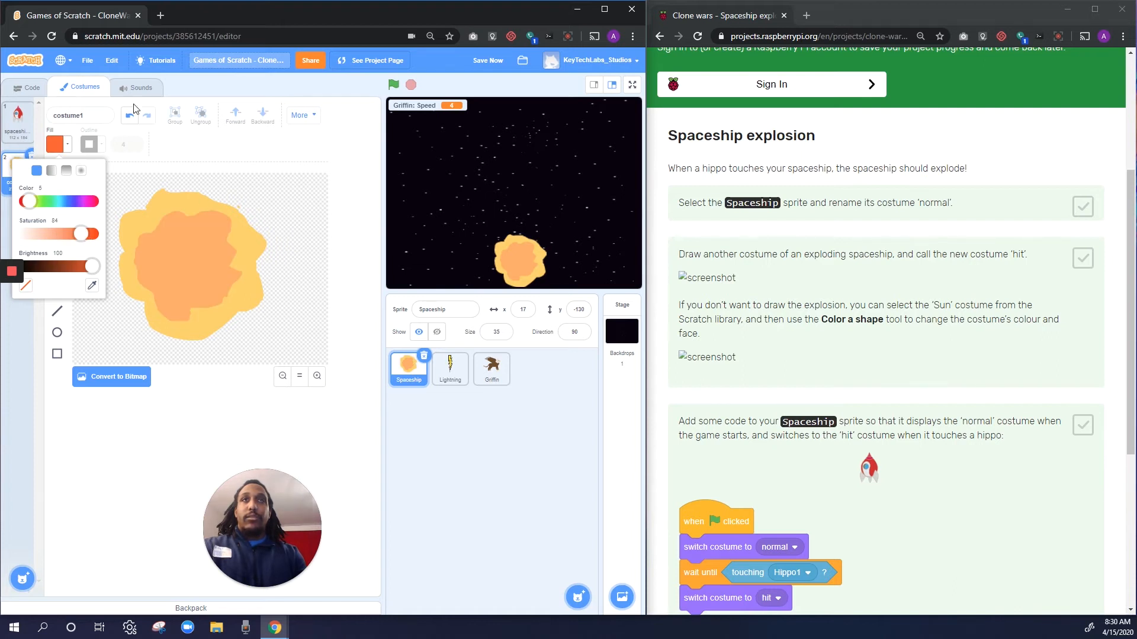
pyautogui.click(125, 141)
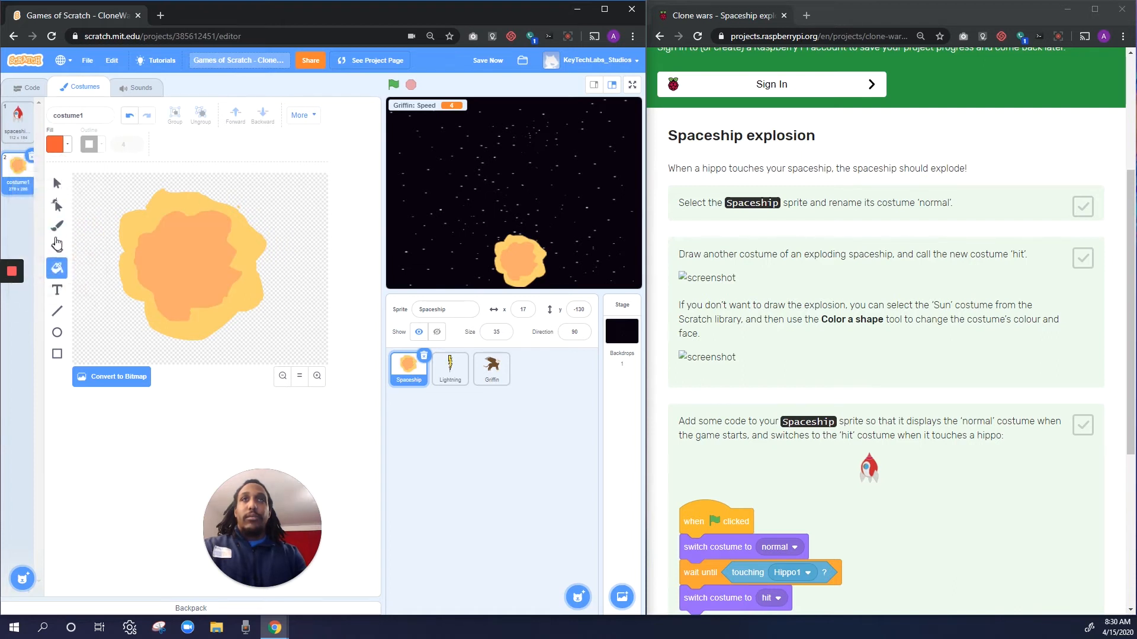
pyautogui.click(58, 229)
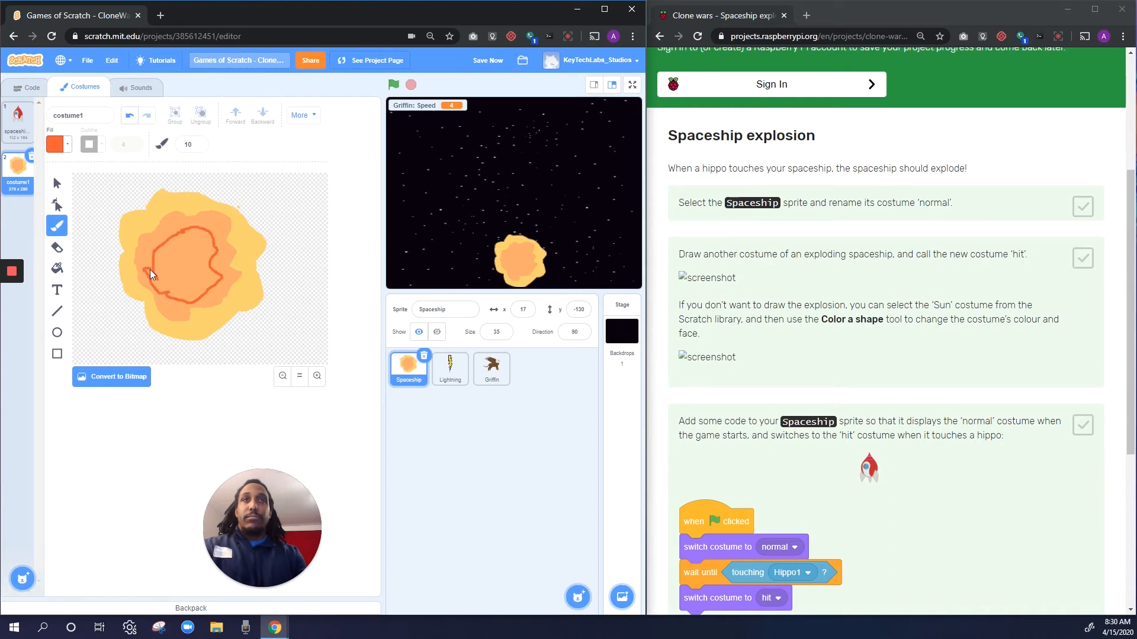
pyautogui.click(56, 275)
pyautogui.click(191, 274)
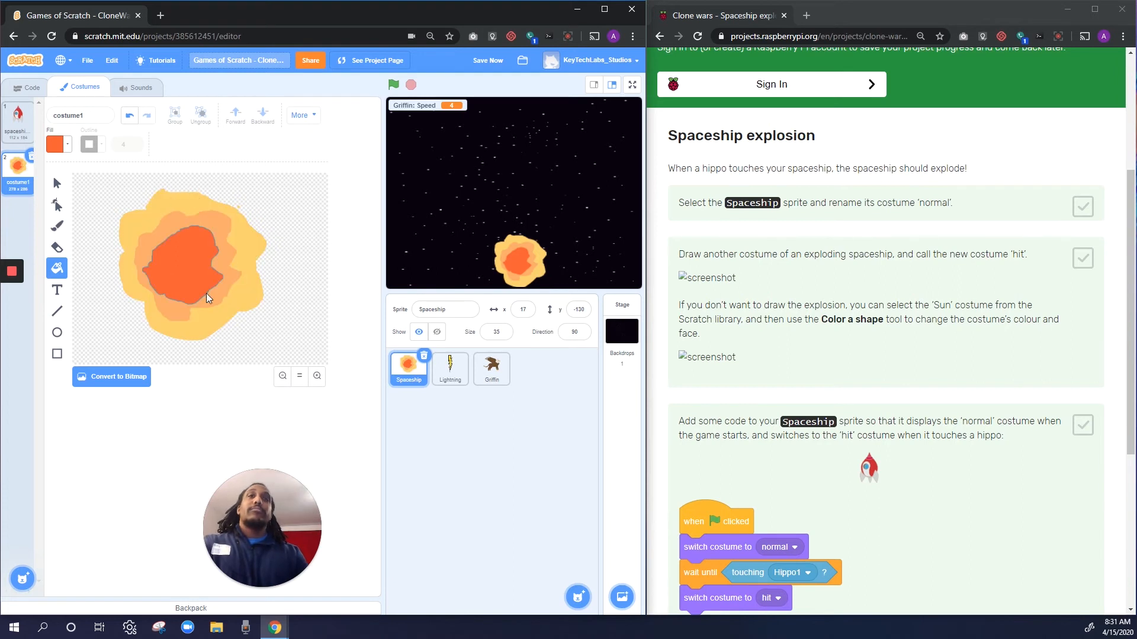
# Rename the explosion costume as Hit and the rocket costume as Normal
pyautogui.click(91, 114)
pyautogui.write('Hit')
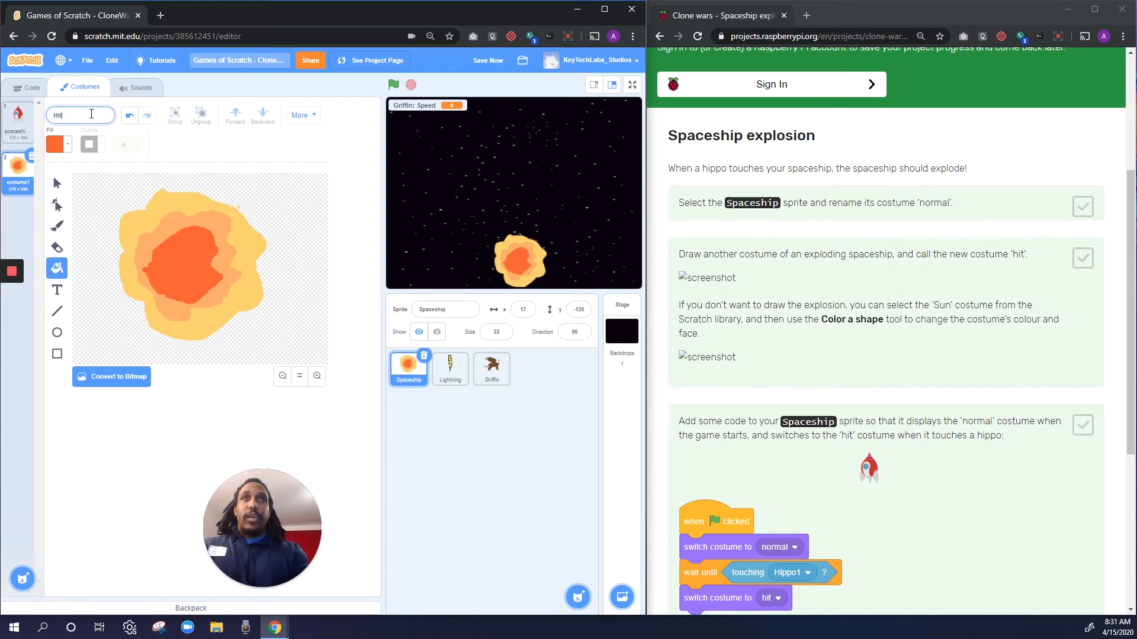
pyautogui.click(11, 117)
pyautogui.click(79, 113)
pyautogui.write('N')
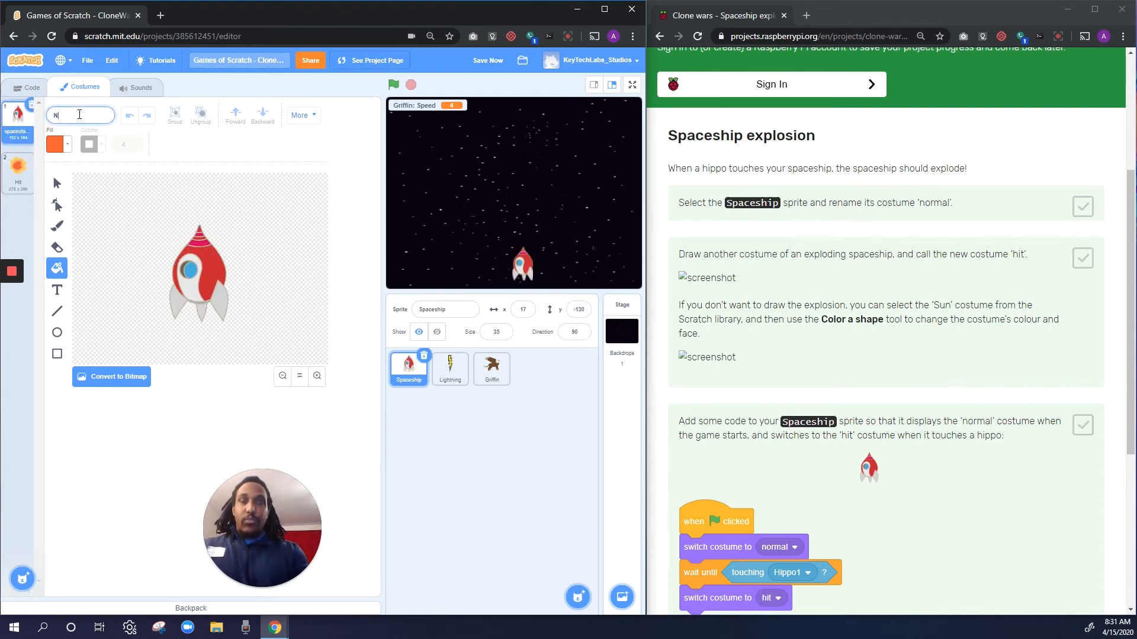
pyautogui.write('ormal')
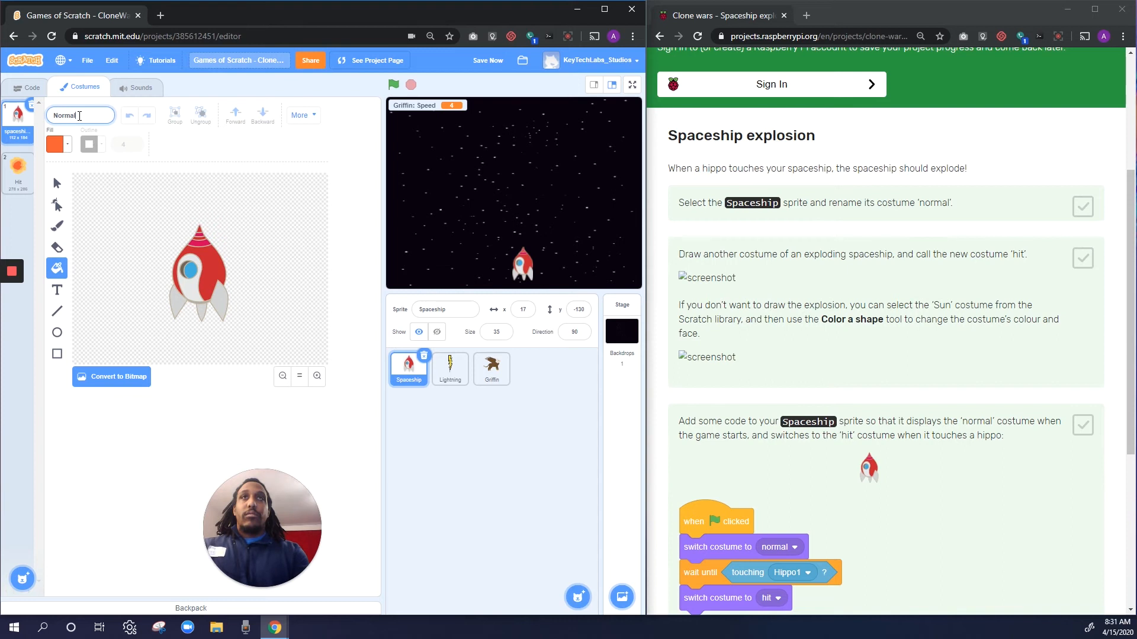
# Set the costume switch that follows the touching Griffin wait in the Spaceship's script to Hit
pyautogui.click(31, 88)
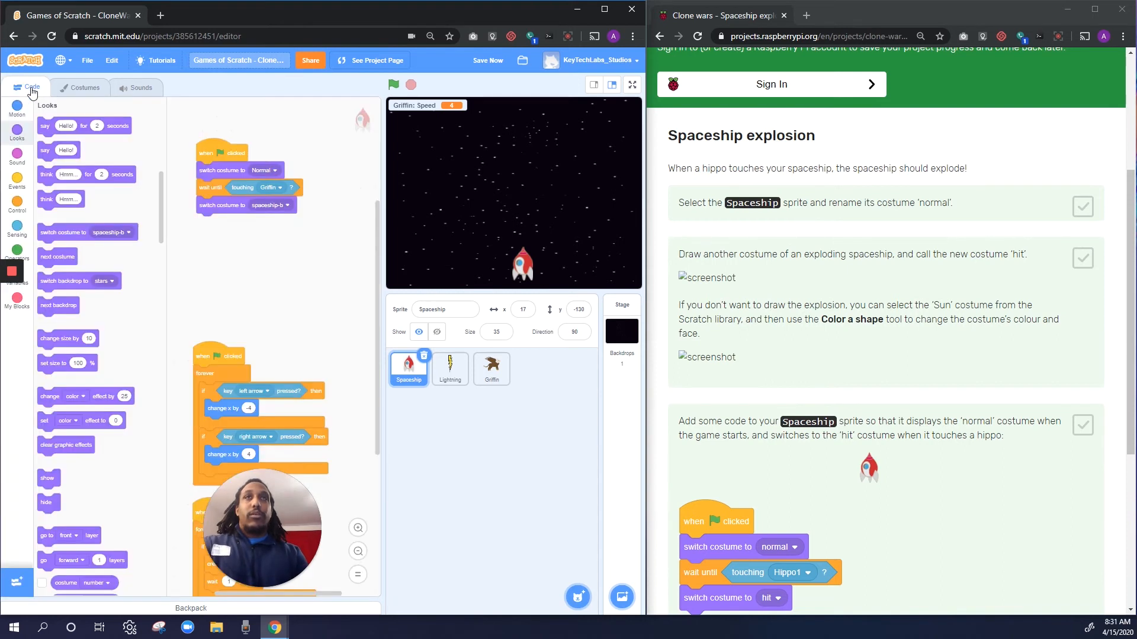
pyautogui.click(105, 232)
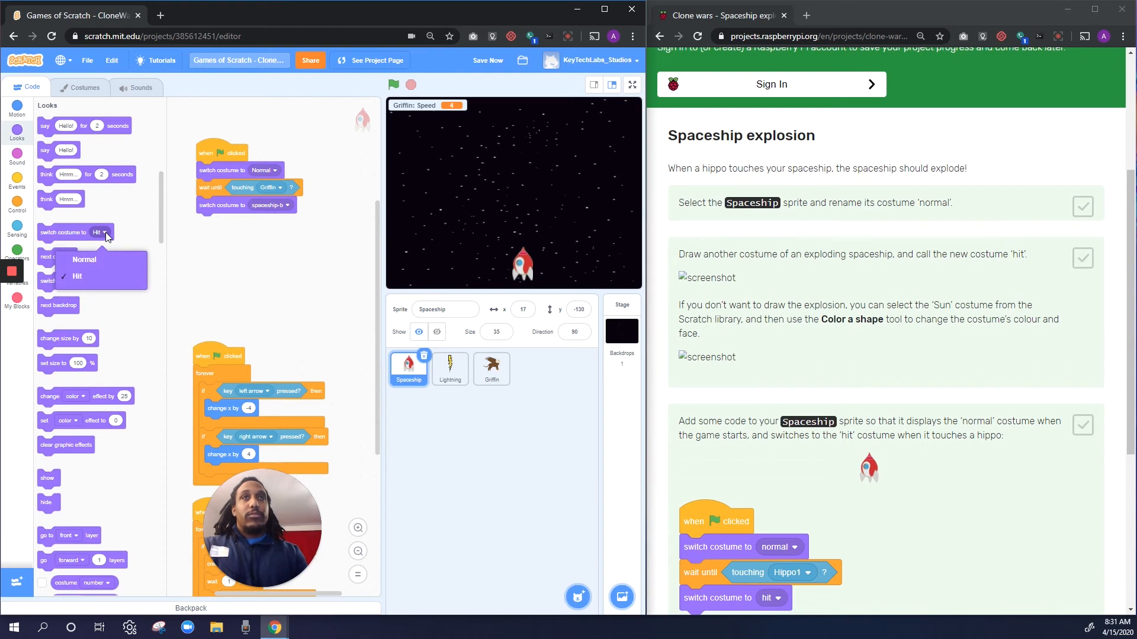
pyautogui.click(250, 267)
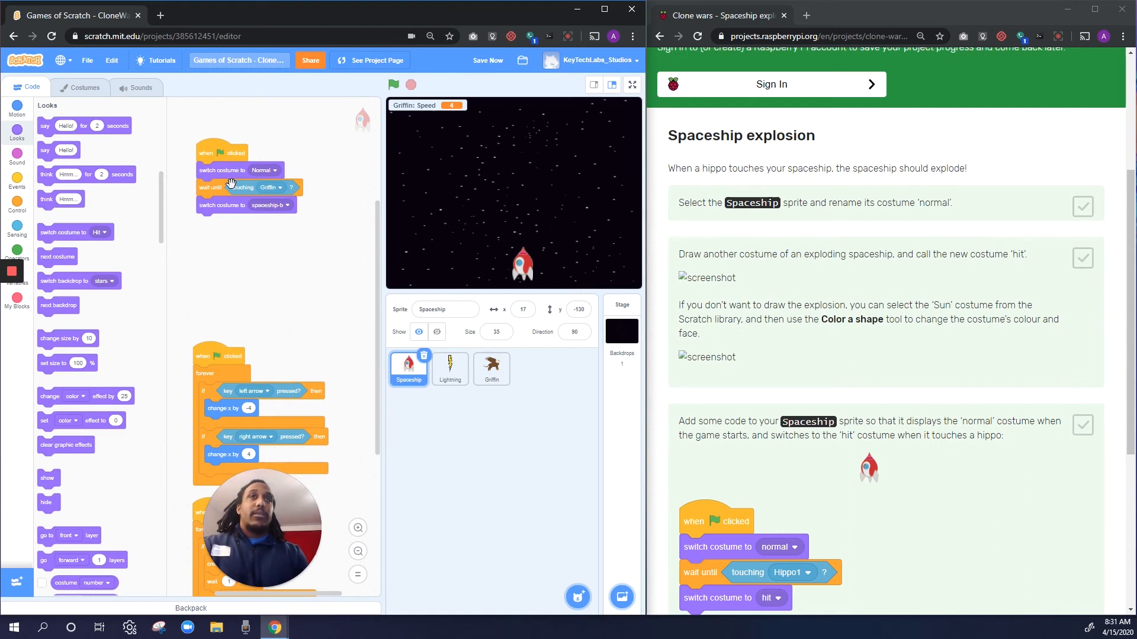
pyautogui.click(290, 207)
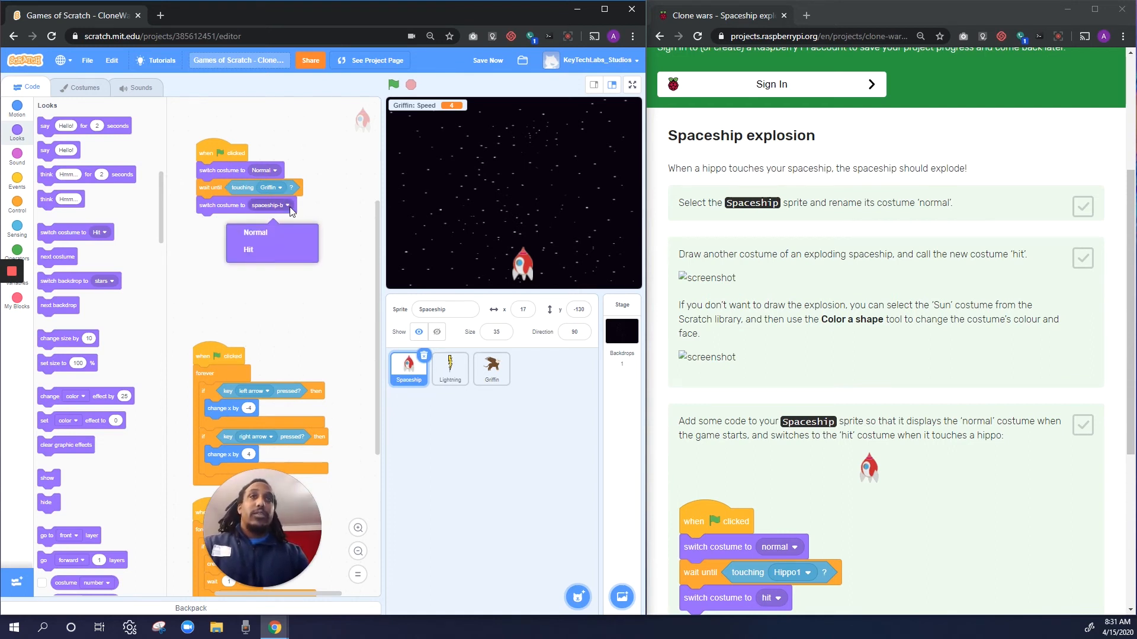
pyautogui.click(269, 249)
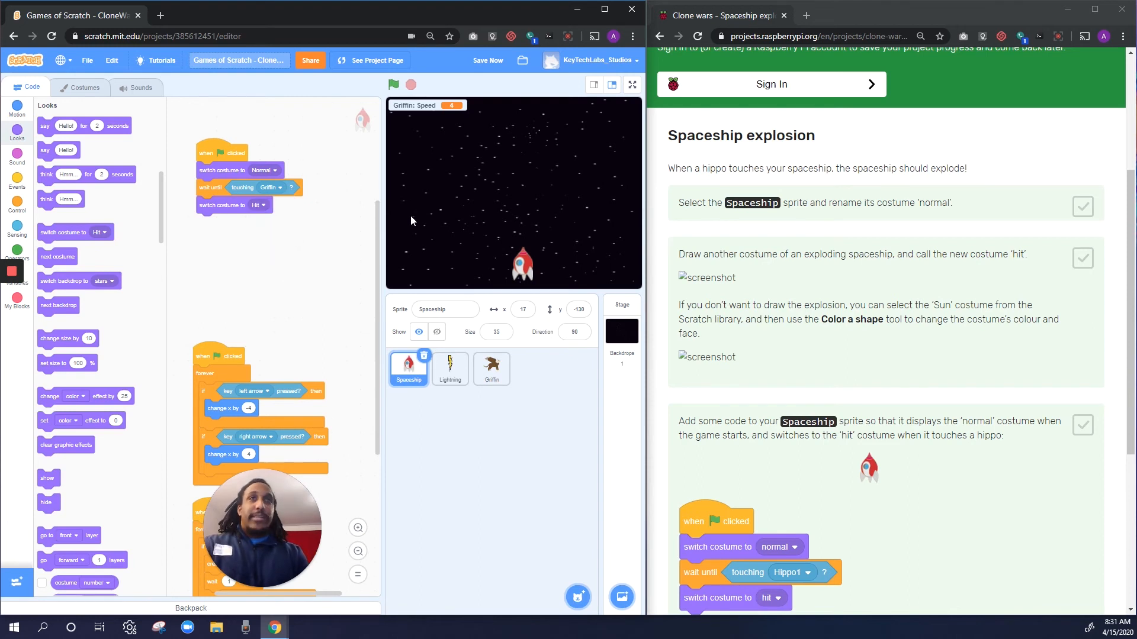
# Run the game, steer the spaceship left and right into a Griffin to test the costume change, and stop the game
pyautogui.click(393, 84)
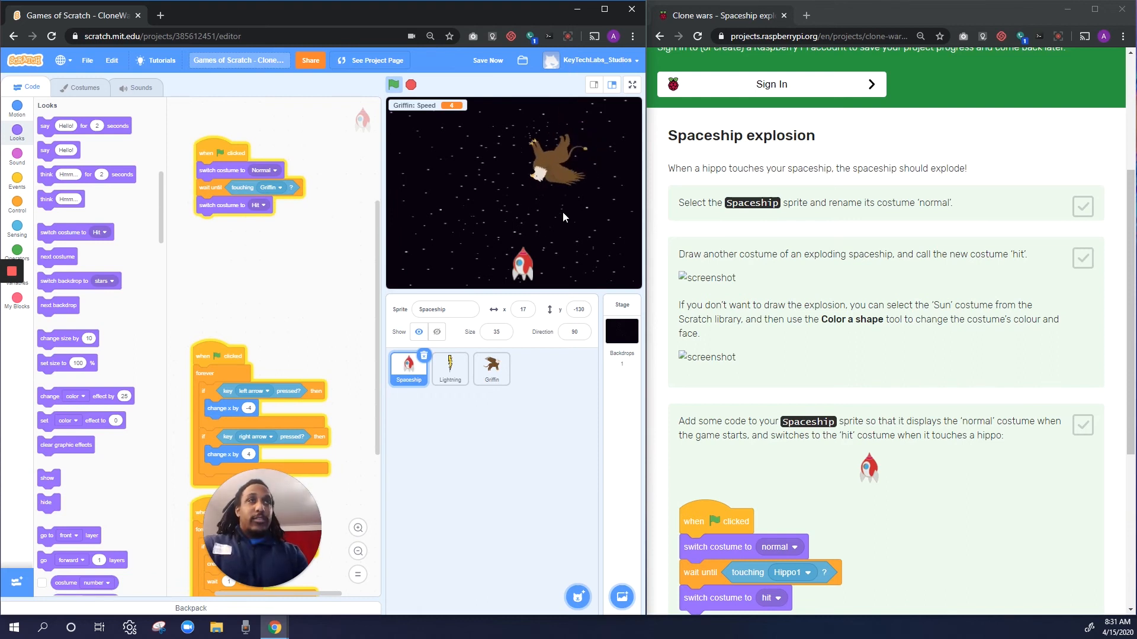
pyautogui.press('Left')
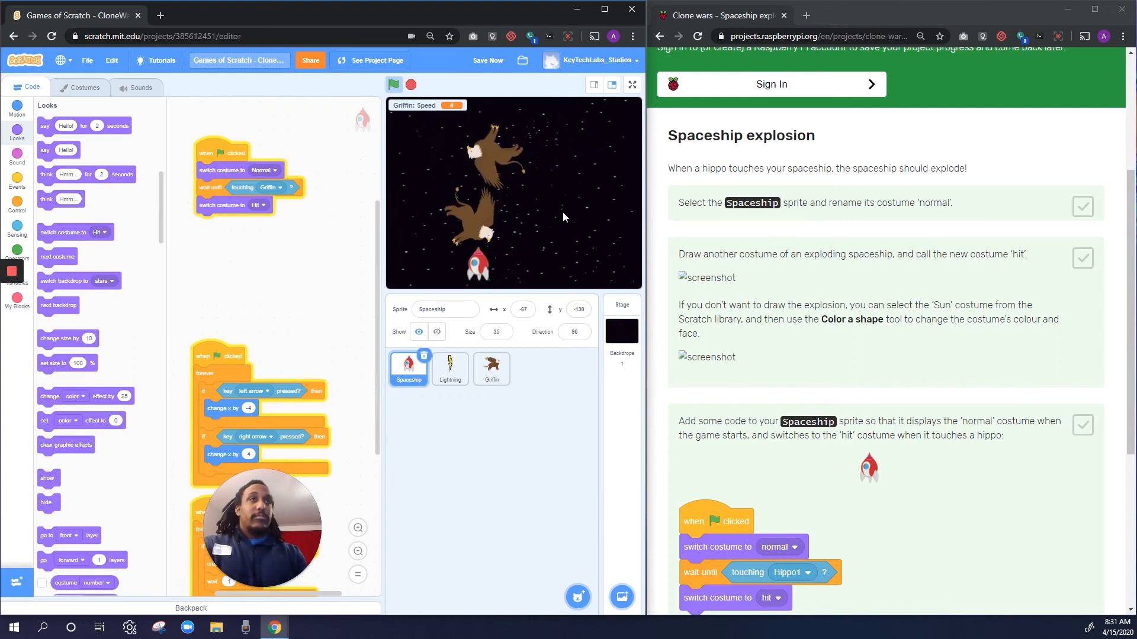
pyautogui.press('Right')
pyautogui.press('Right')
pyautogui.press('Right')
pyautogui.press('Left')
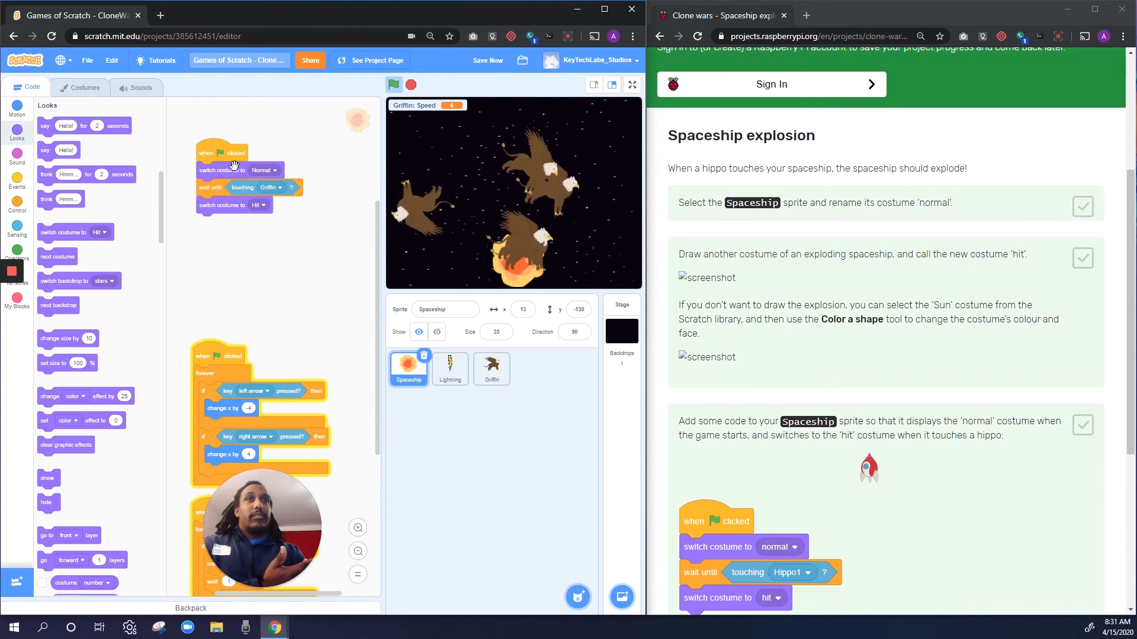
pyautogui.click(412, 86)
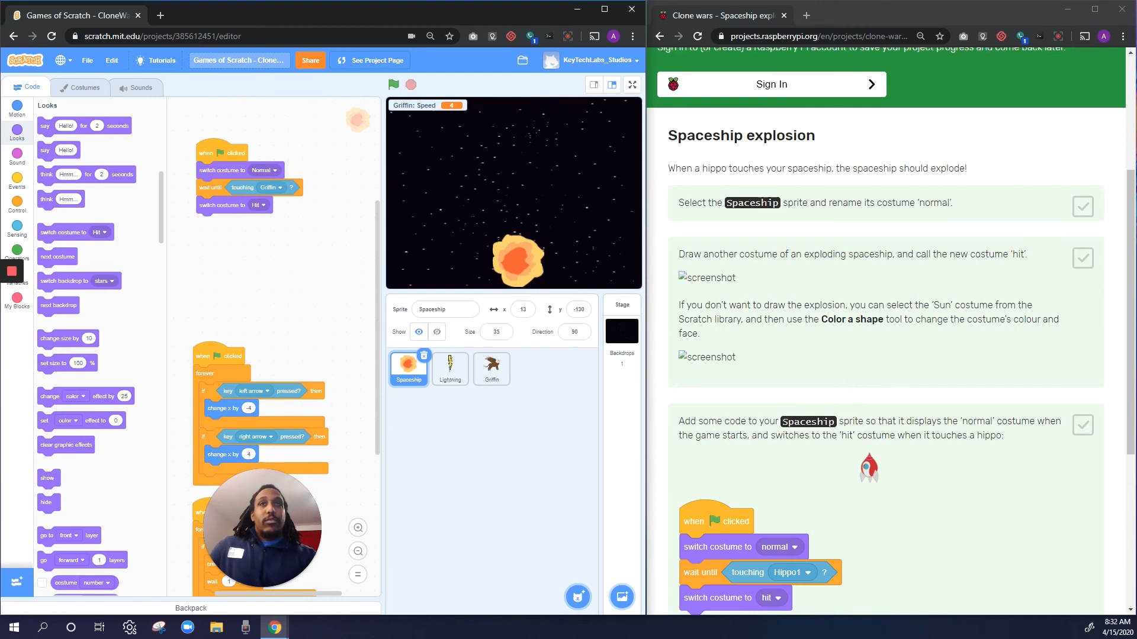
# Wrap the costume switches and the touching Griffin wait in a forever loop beneath the green flag block
pyautogui.click(17, 204)
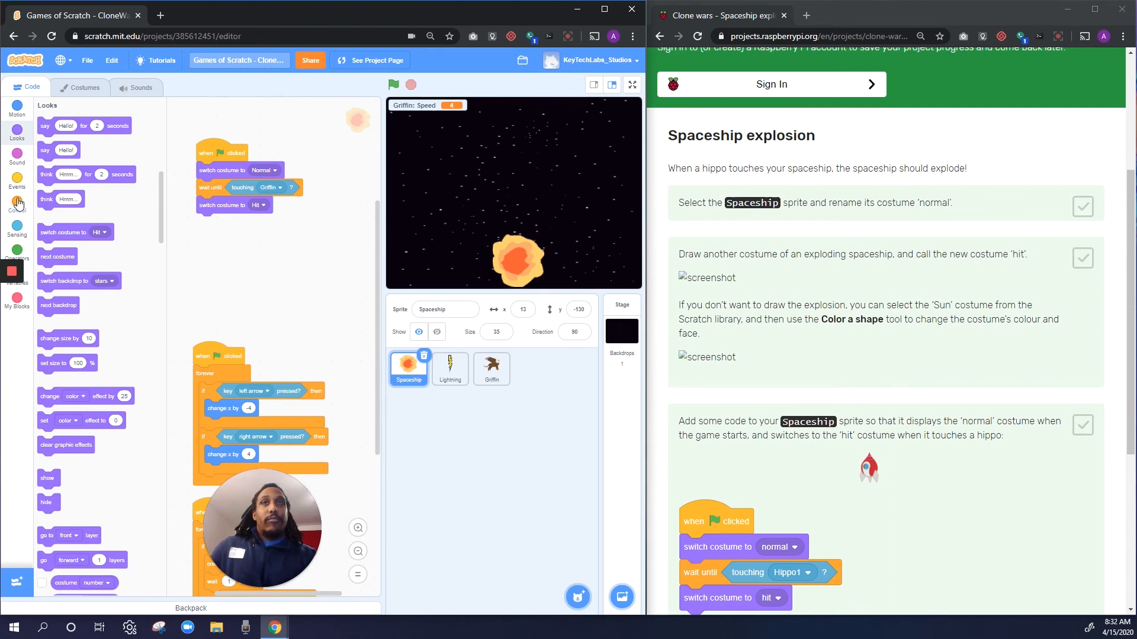
pyautogui.moveTo(59, 206); pyautogui.dragTo(218, 184)
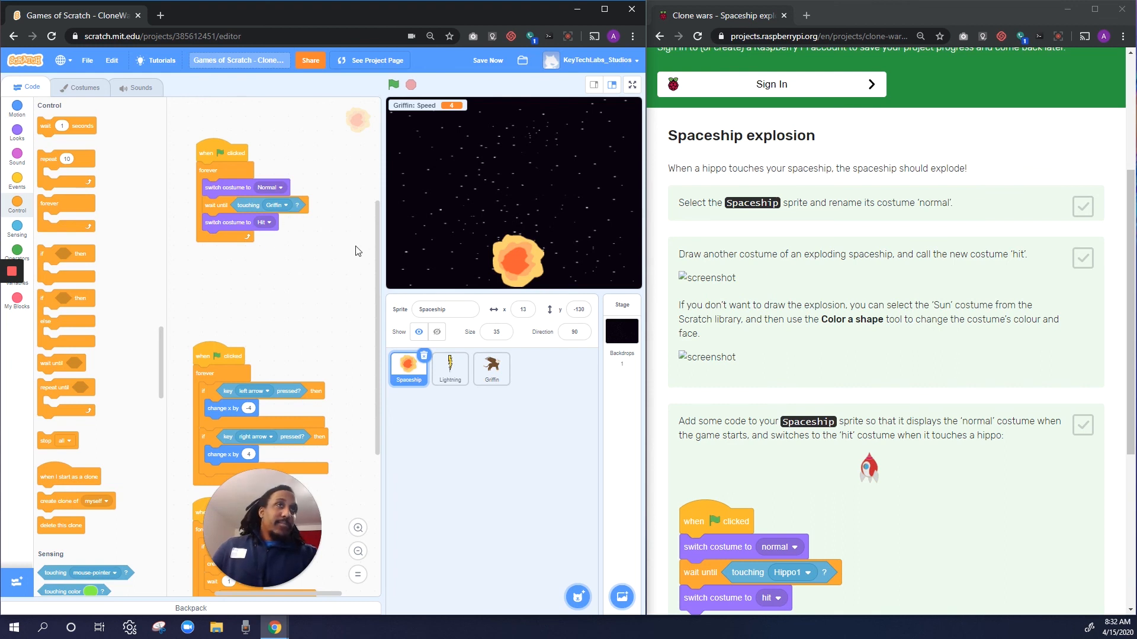
# Run the game with the looped script and read the Spaceship explosion instructions down to the code test
pyautogui.click(394, 86)
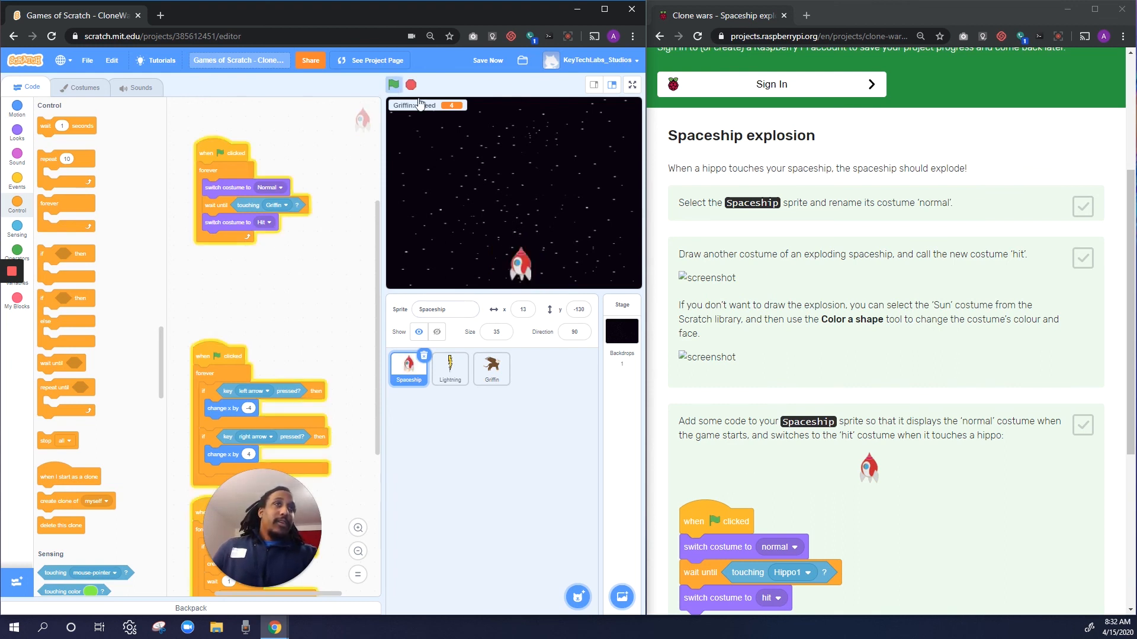
pyautogui.moveTo(1132, 329); pyautogui.dragTo(1135, 382)
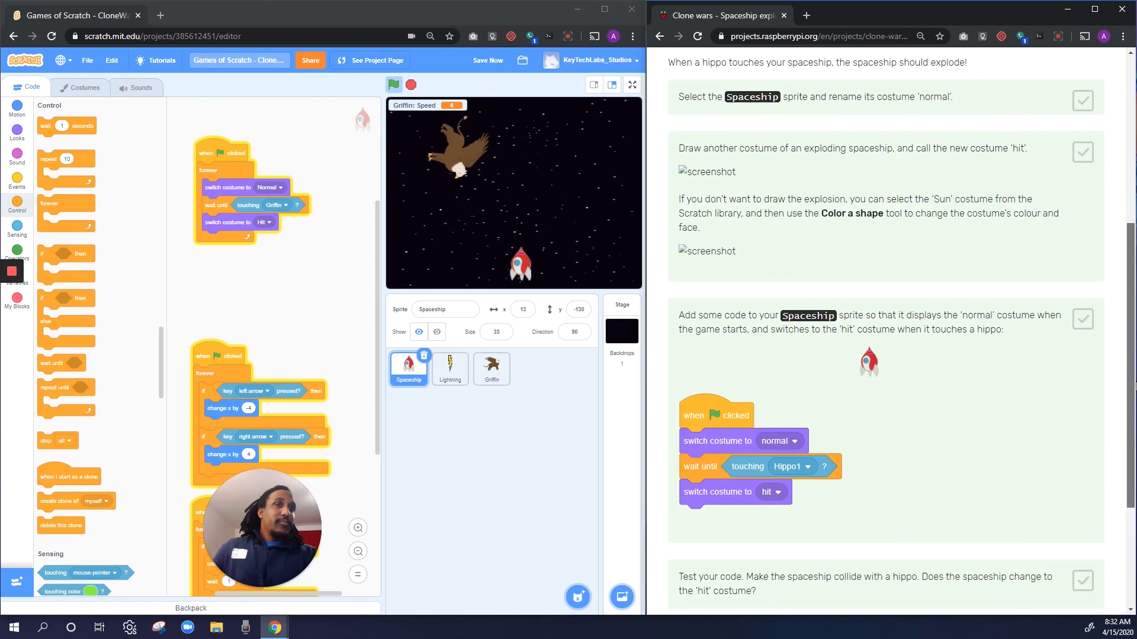
pyautogui.click(531, 226)
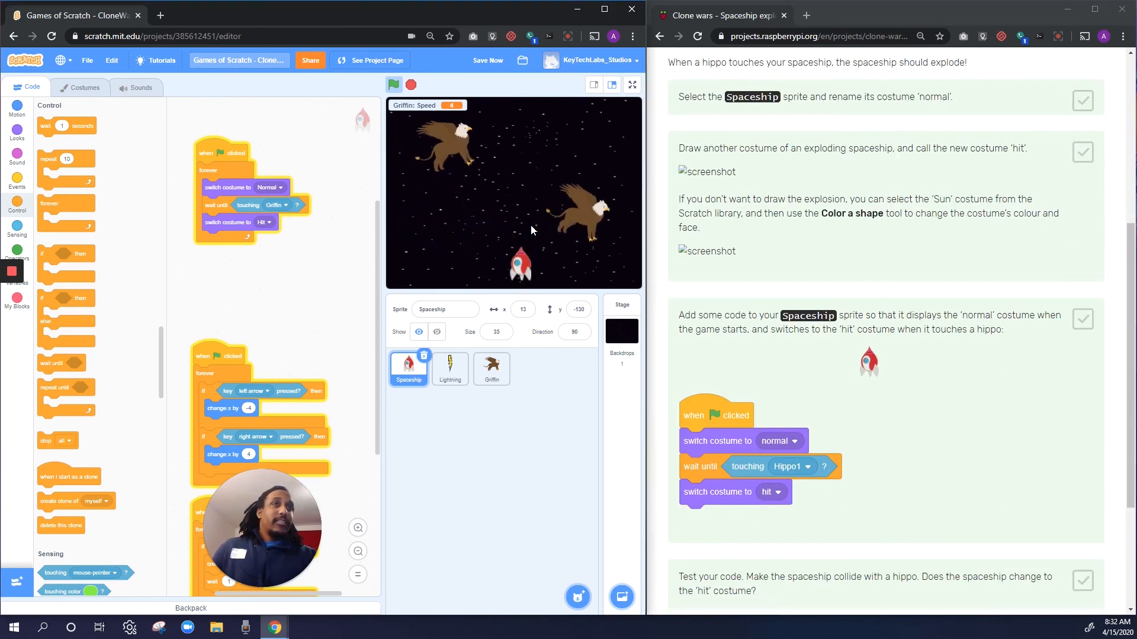
pyautogui.moveTo(1132, 376); pyautogui.dragTo(1133, 419)
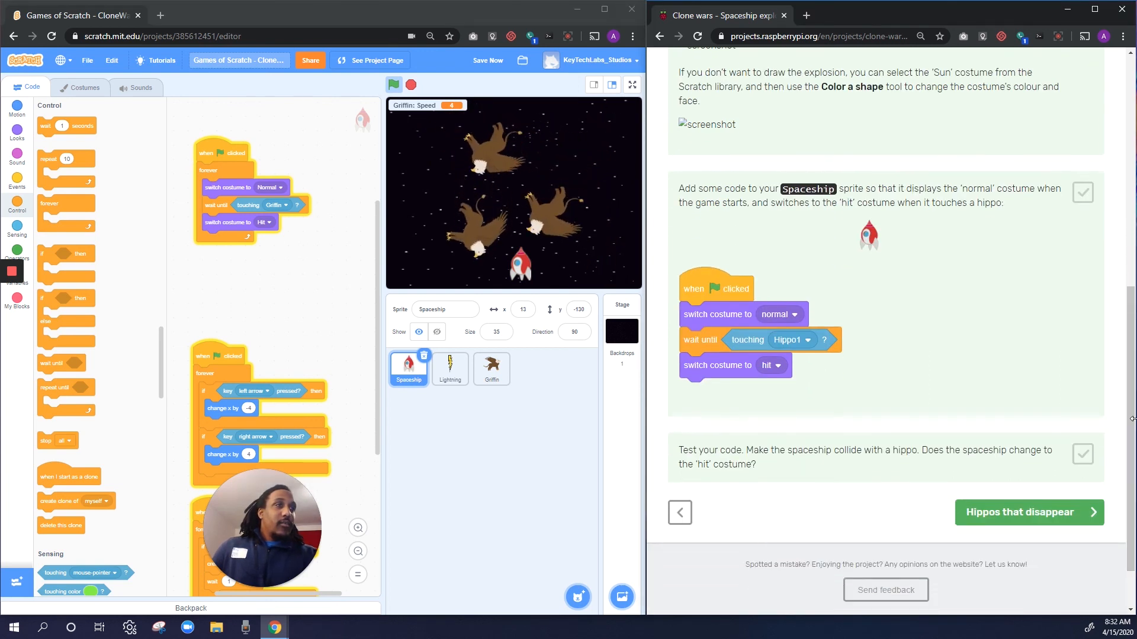